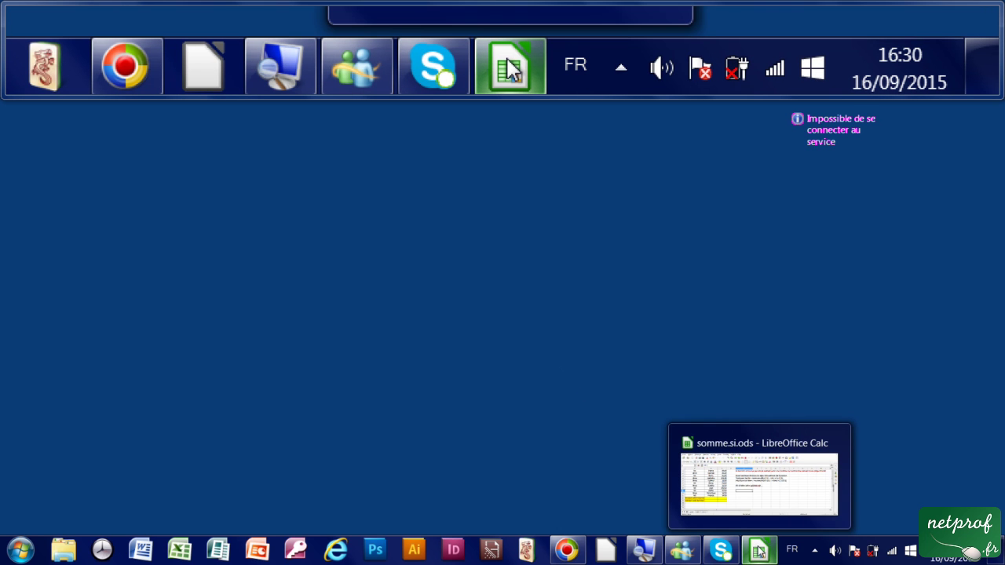
Restore the somme.si.ods window from the taskbar to show the Mr/Mme expense table.
left_click(759, 551)
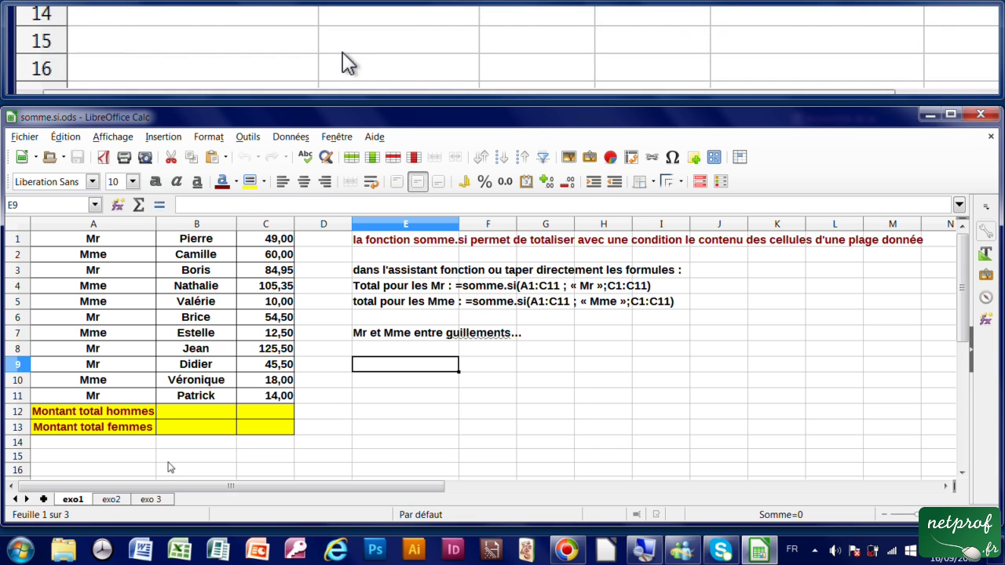
Select cell C12 on the exo1 sheet and widen column C.
left_click(150, 457)
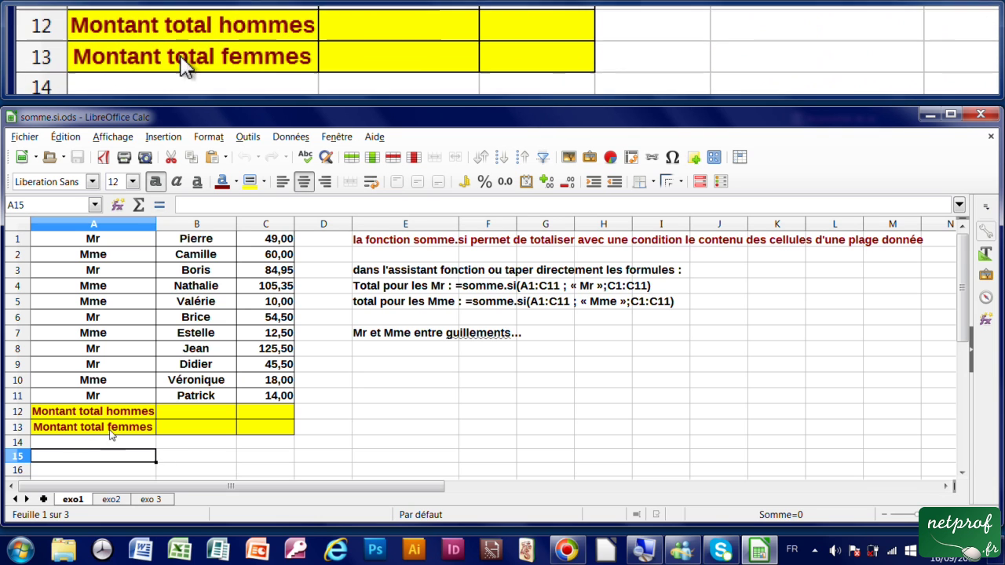
left_click(262, 415)
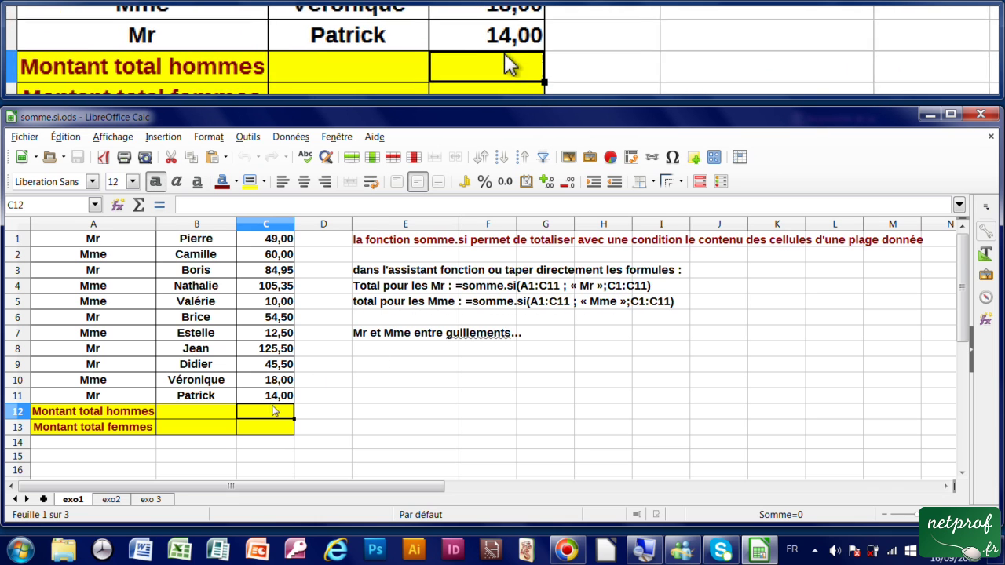
left_click_drag(294, 226, 320, 233)
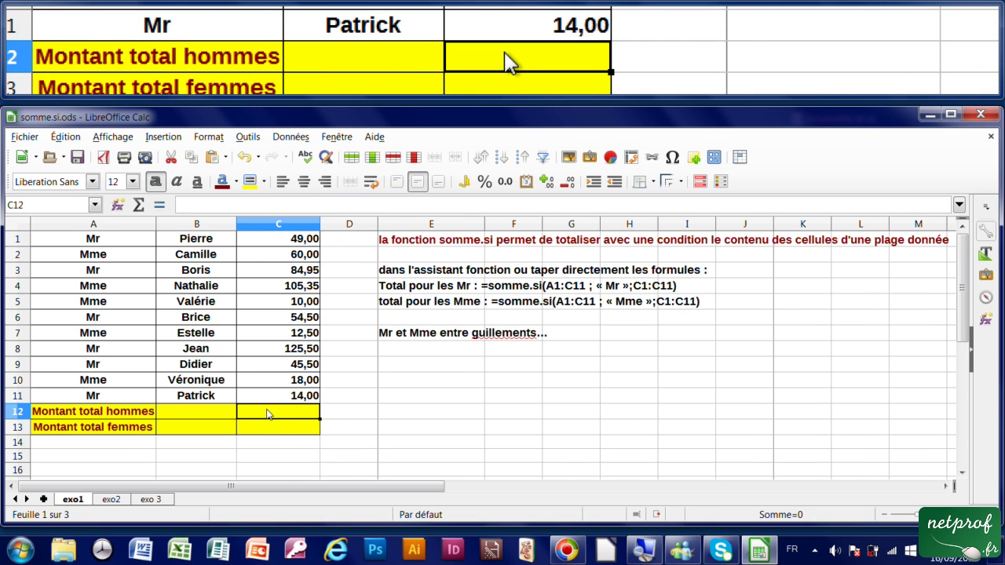
Enter =somme.si(A1:C11;"Mr";C1:C11) in C12 to total the Mr amounts, giving 373,45.
type("=")
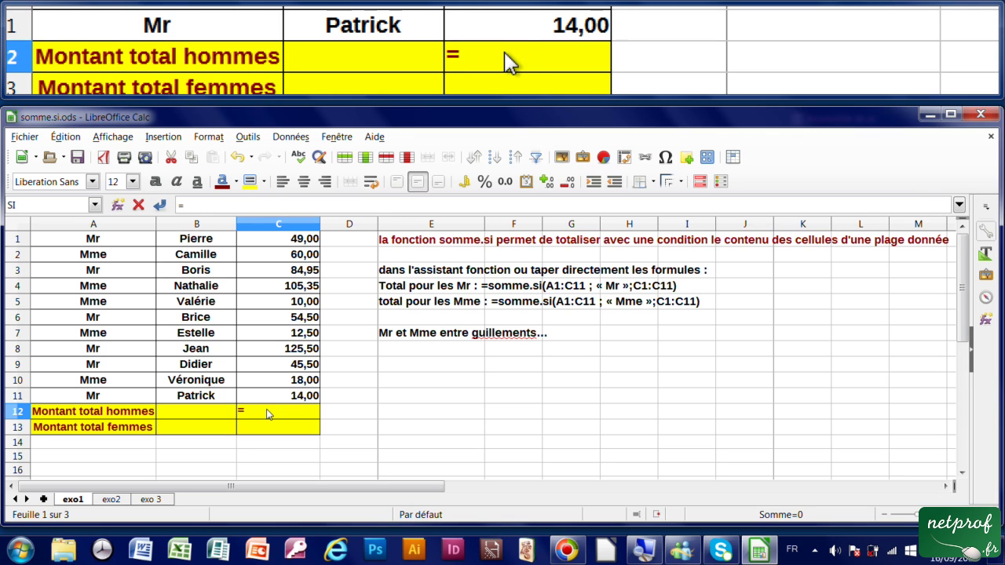
type("somme.")
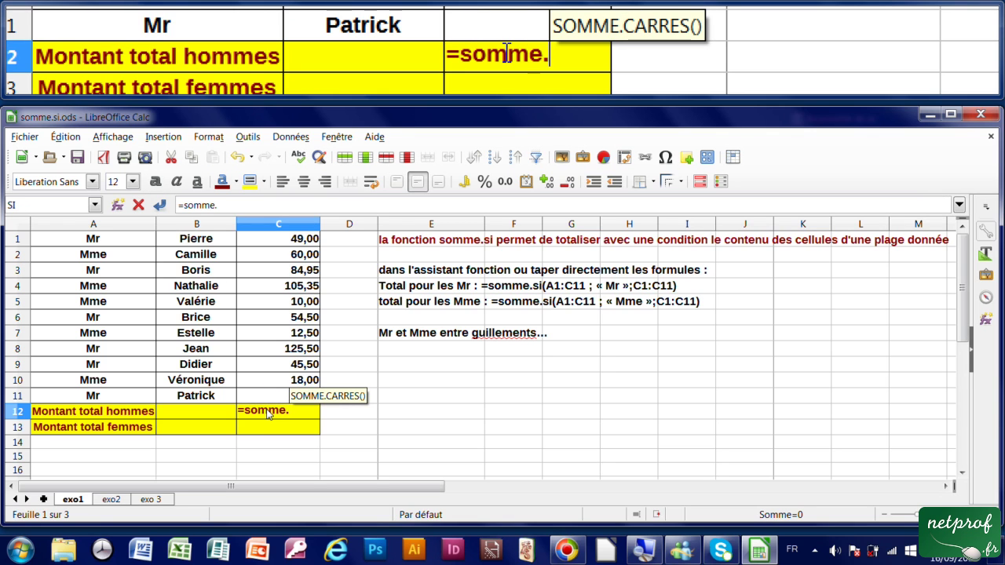
type("si")
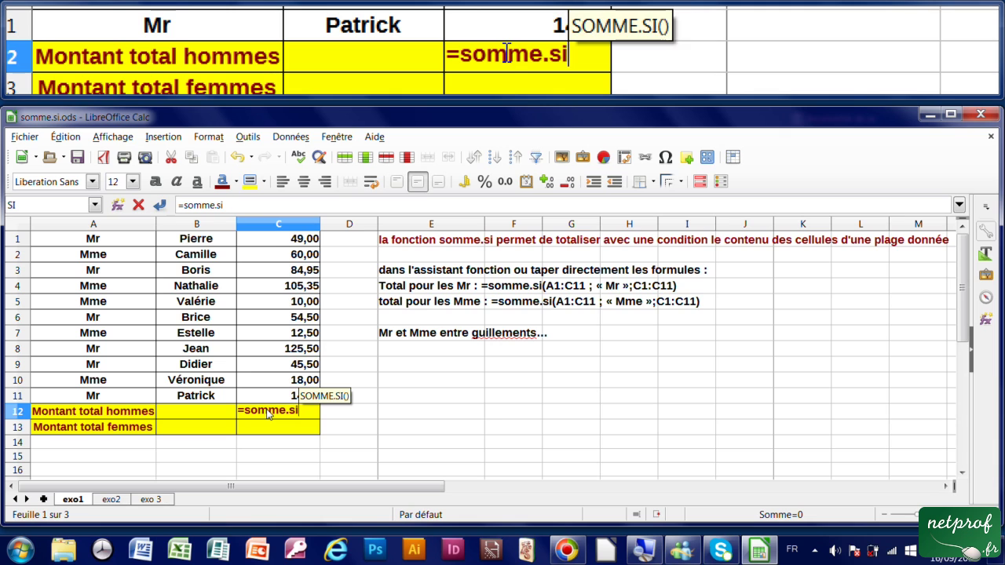
type("(")
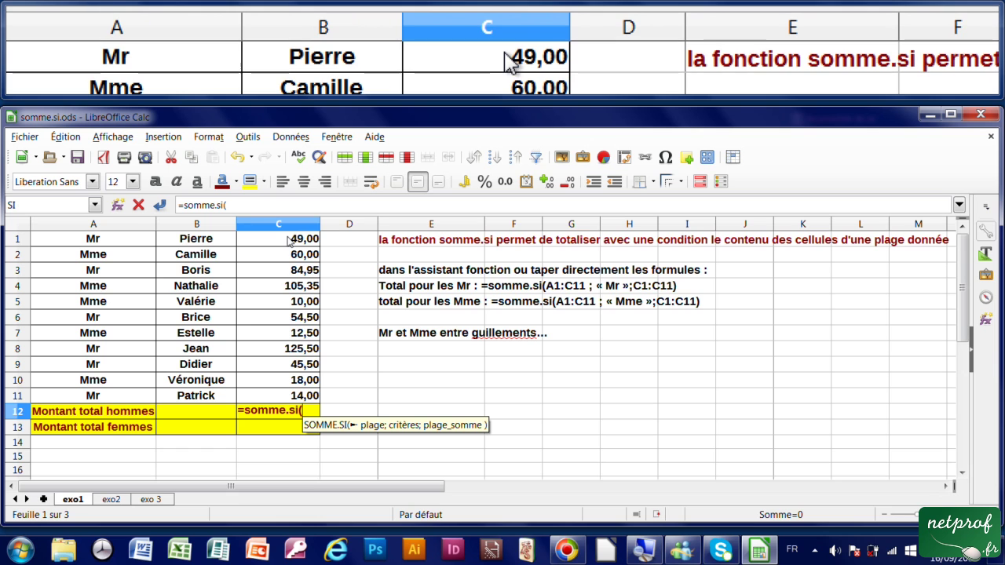
left_click(132, 245)
mouse_move(131, 245)
left_mouse_down()
mouse_move(291, 297)
mouse_move(291, 407)
left_mouse_up()
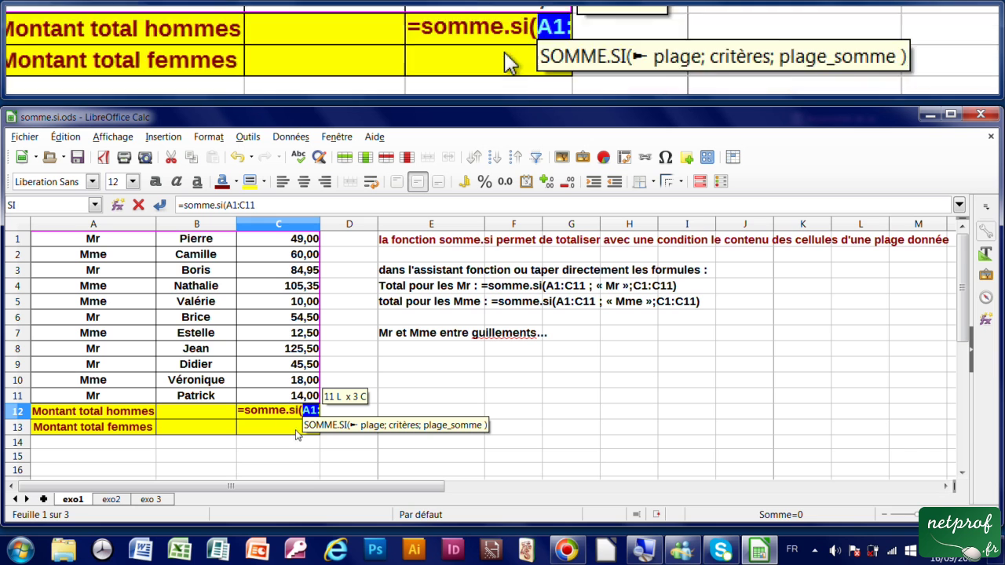
left_click(275, 206)
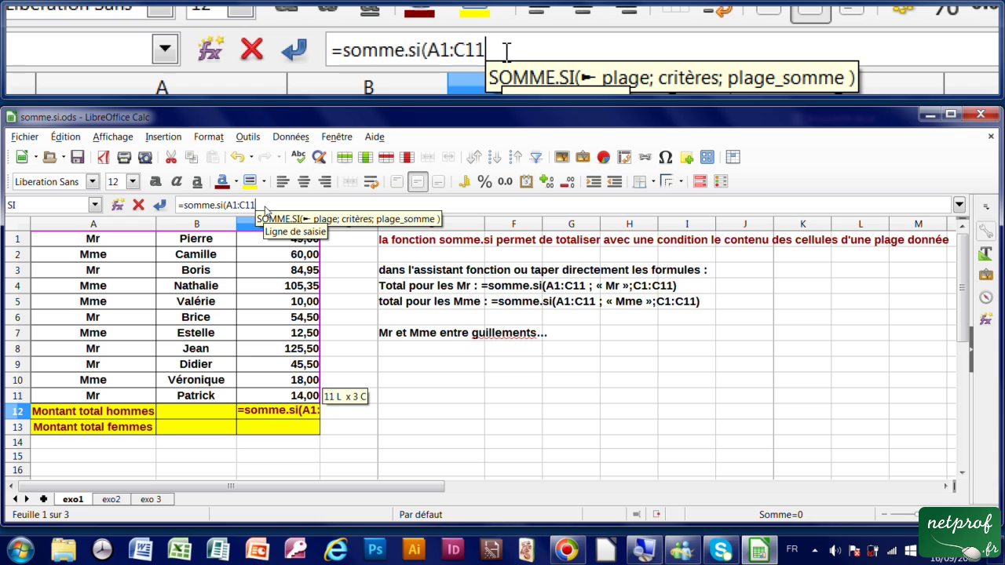
type(";")
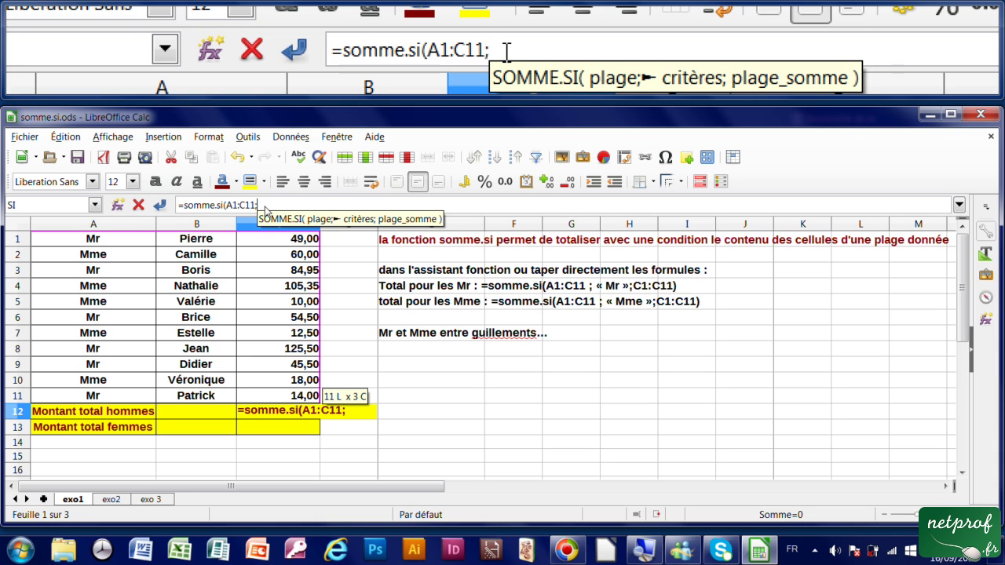
type("\"Mr")
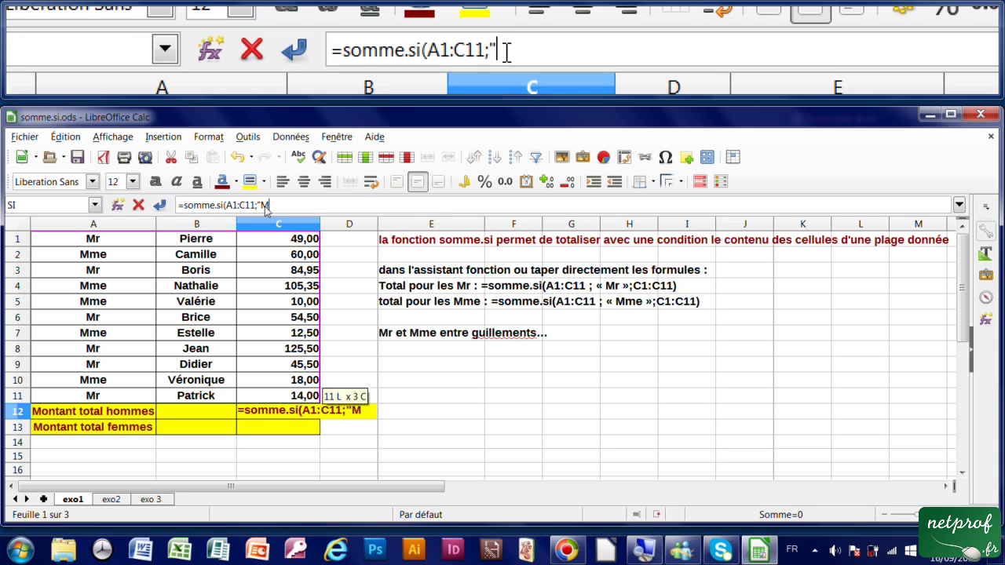
type("\";")
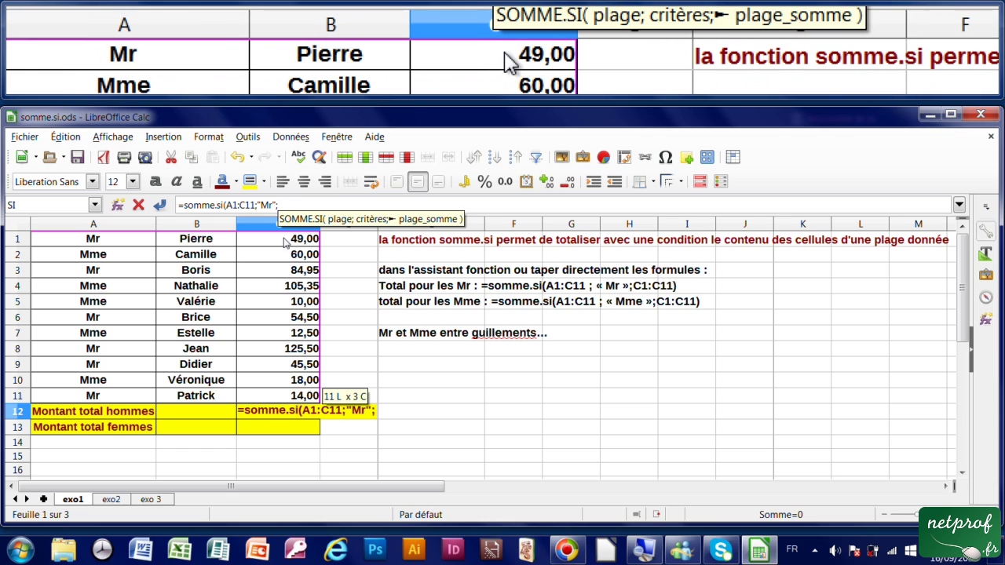
left_click(289, 240)
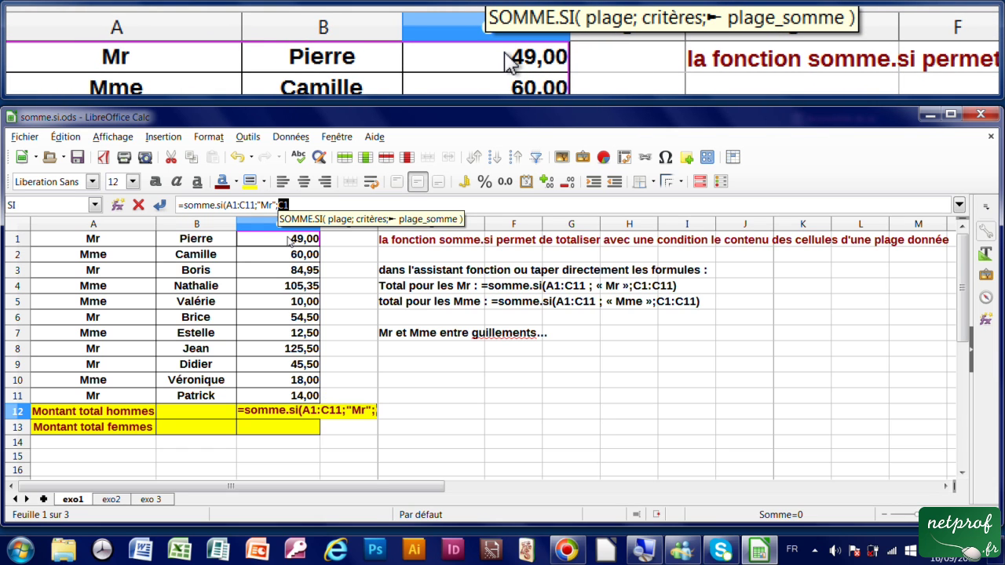
left_click_drag(288, 239, 304, 398)
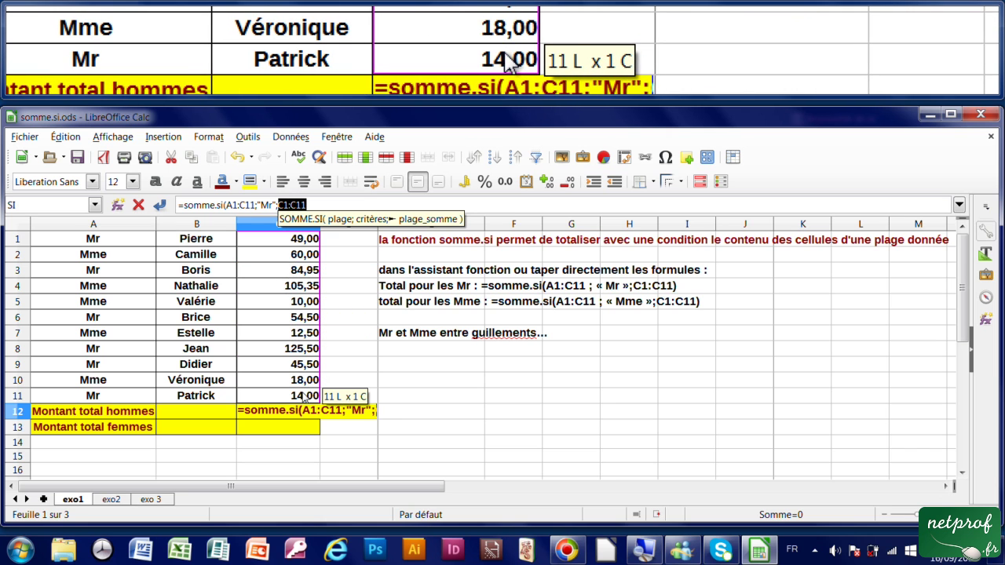
type(")")
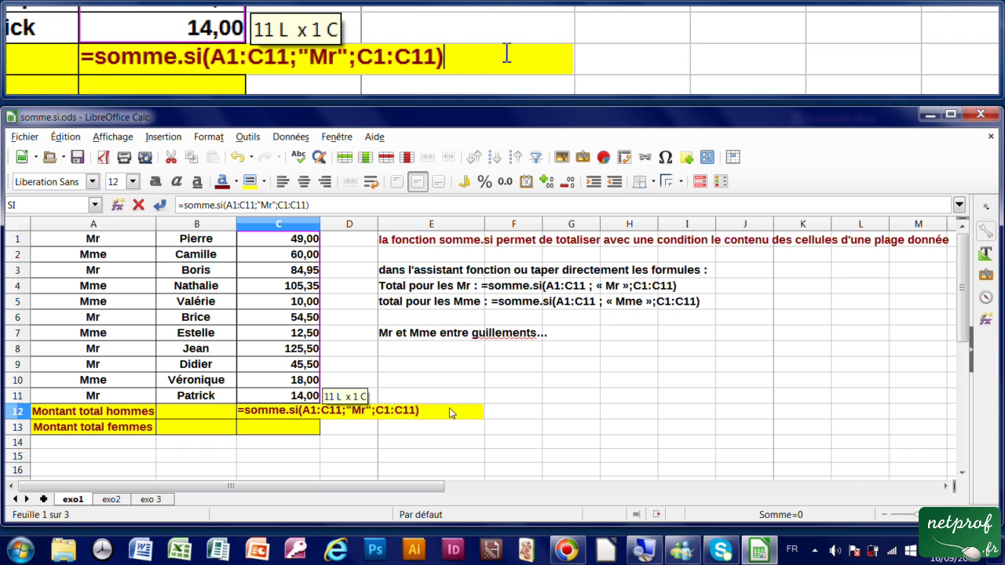
key("Return")
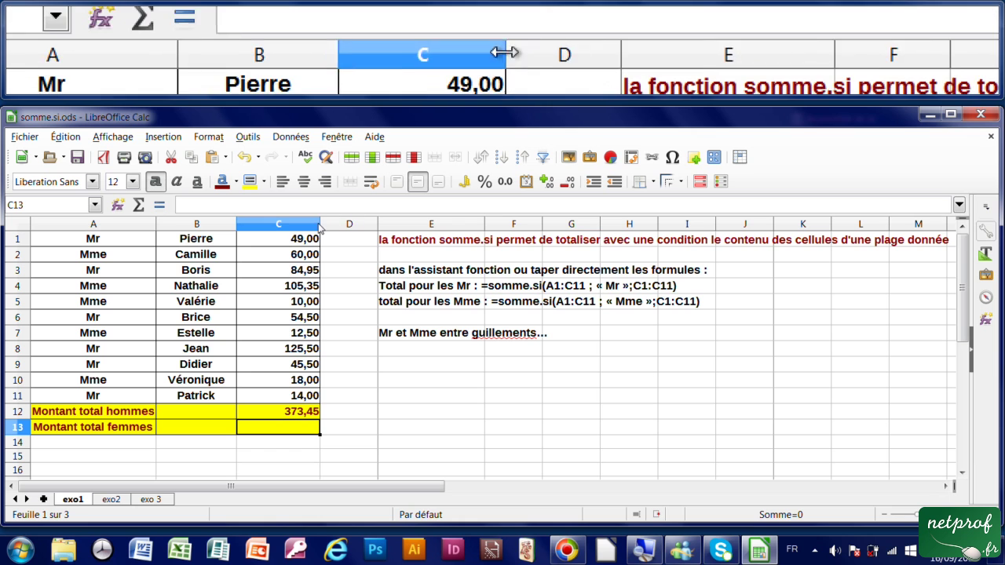
Widen column C further and enter =somme.si(A1:C11;"Mme";C1:C11) in C13, giving 205,85.
left_click_drag(320, 225, 442, 226)
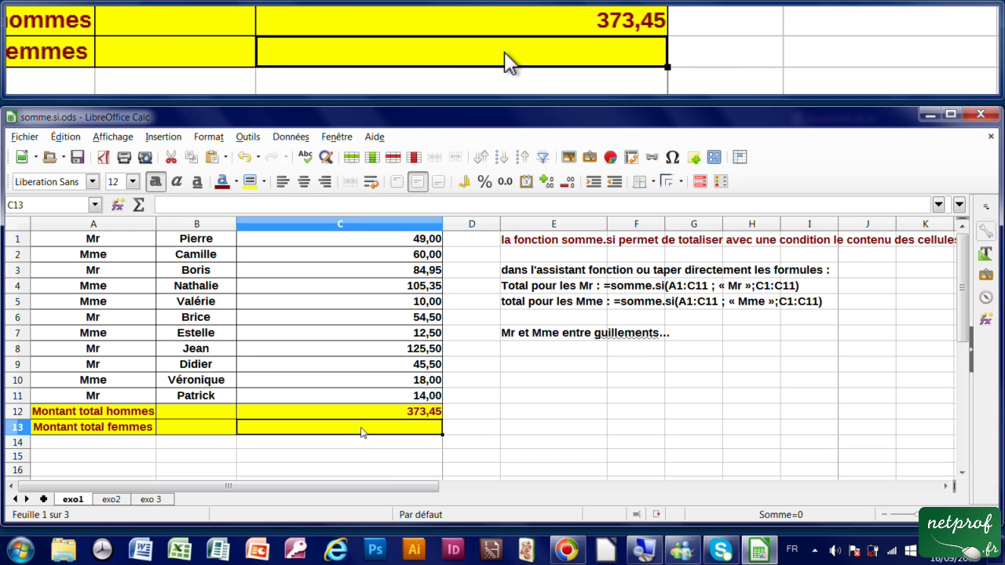
type("=s")
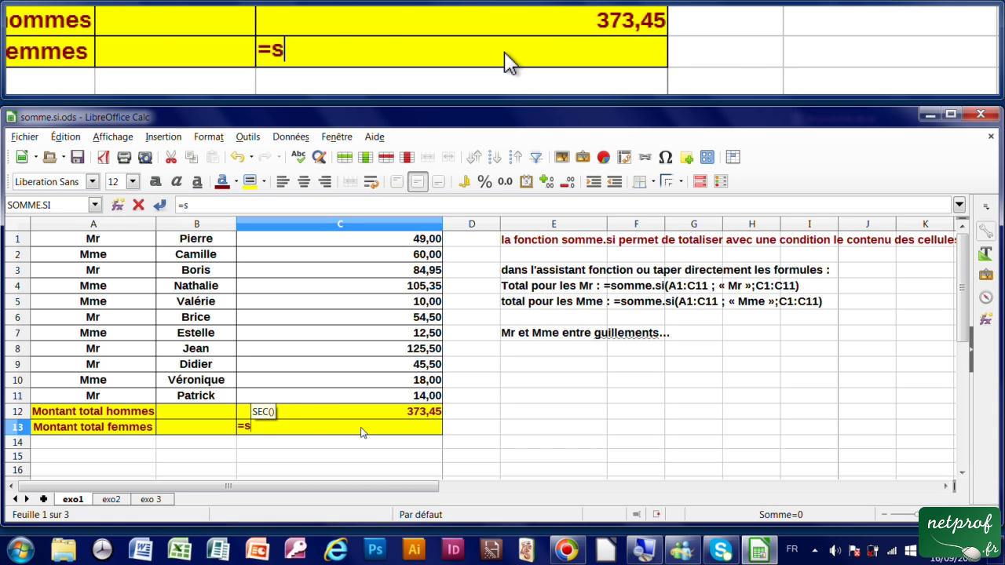
type("omme.si")
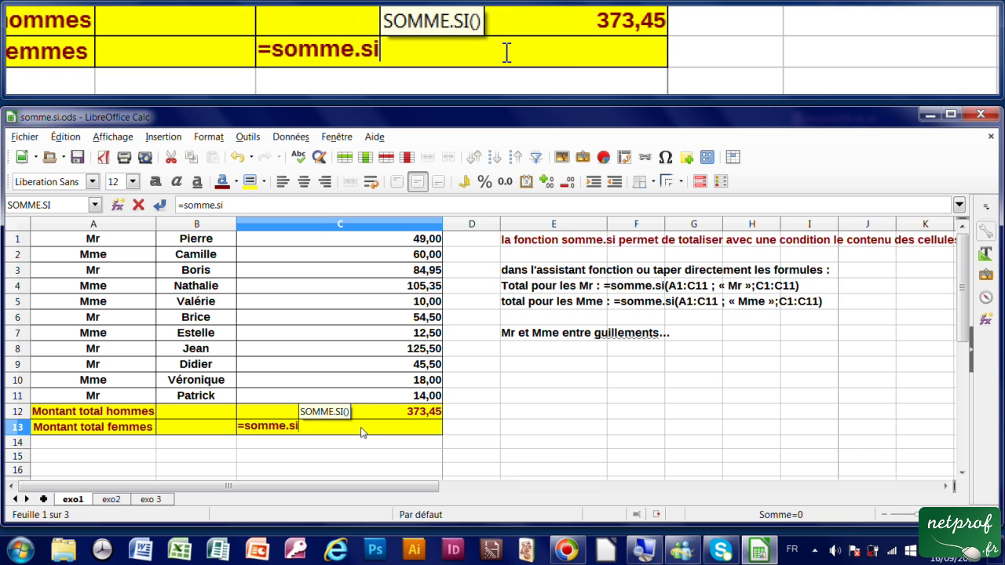
type("(")
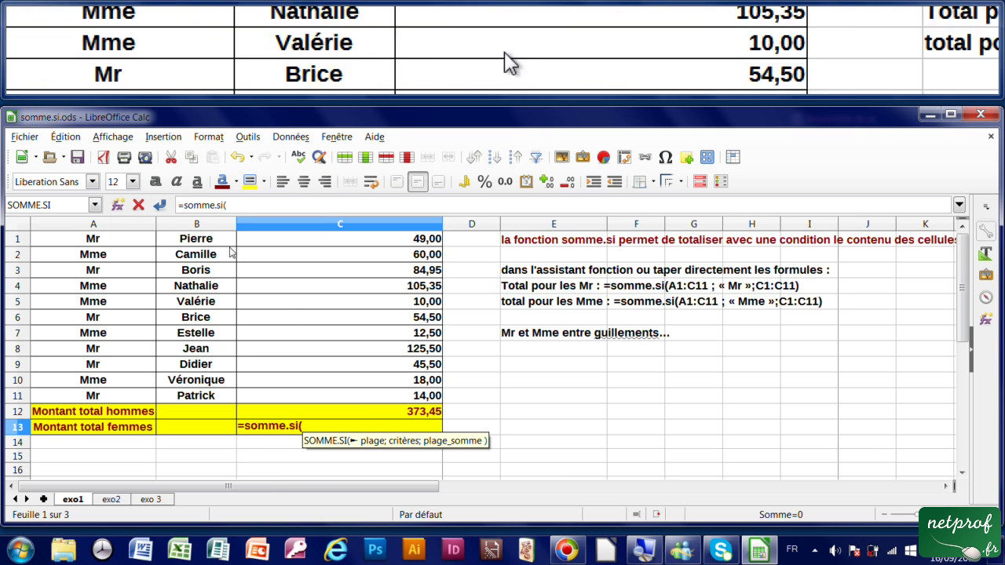
mouse_move(121, 243)
left_mouse_down()
mouse_move(259, 255)
mouse_move(368, 399)
left_mouse_up()
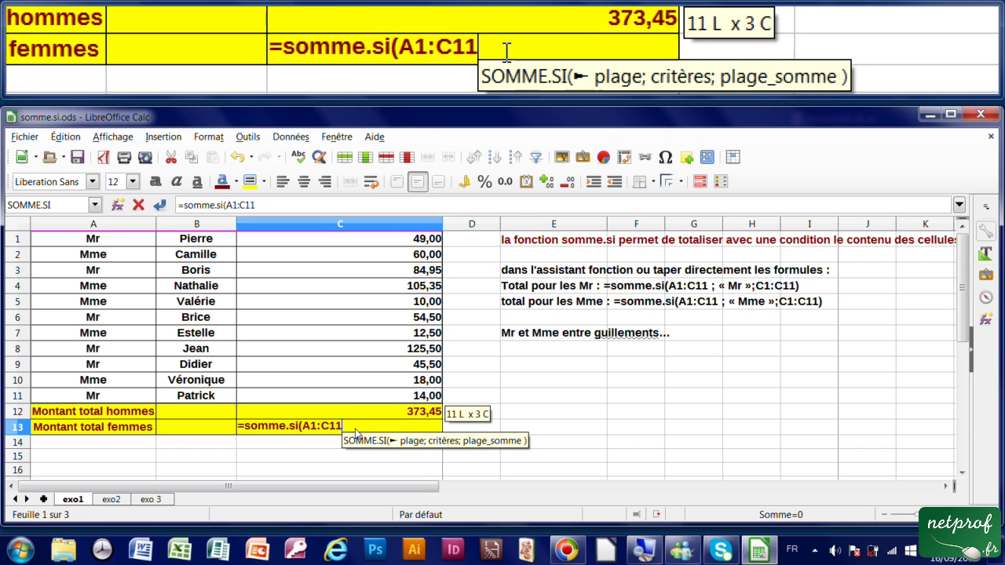
type(";\"Mme")
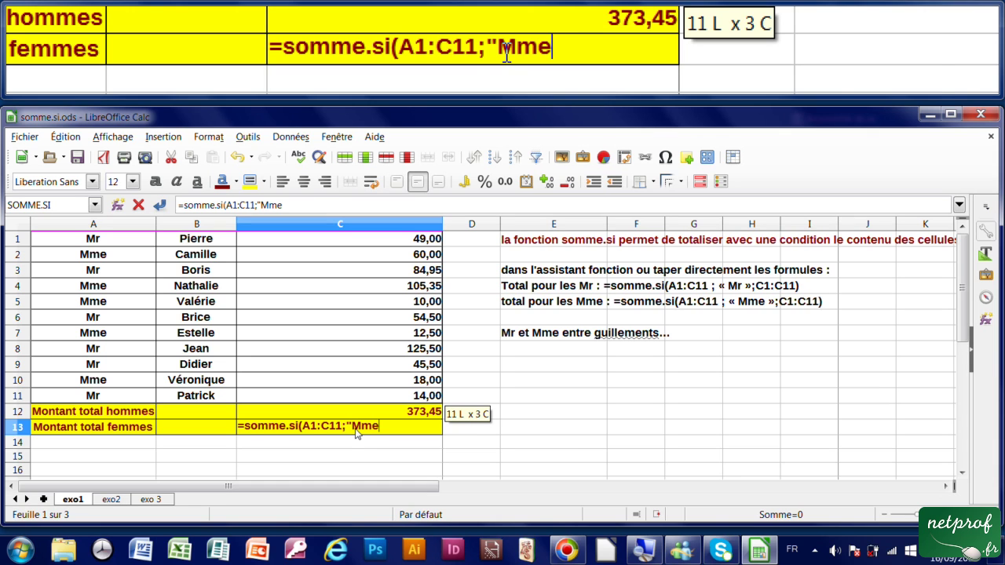
type("\";")
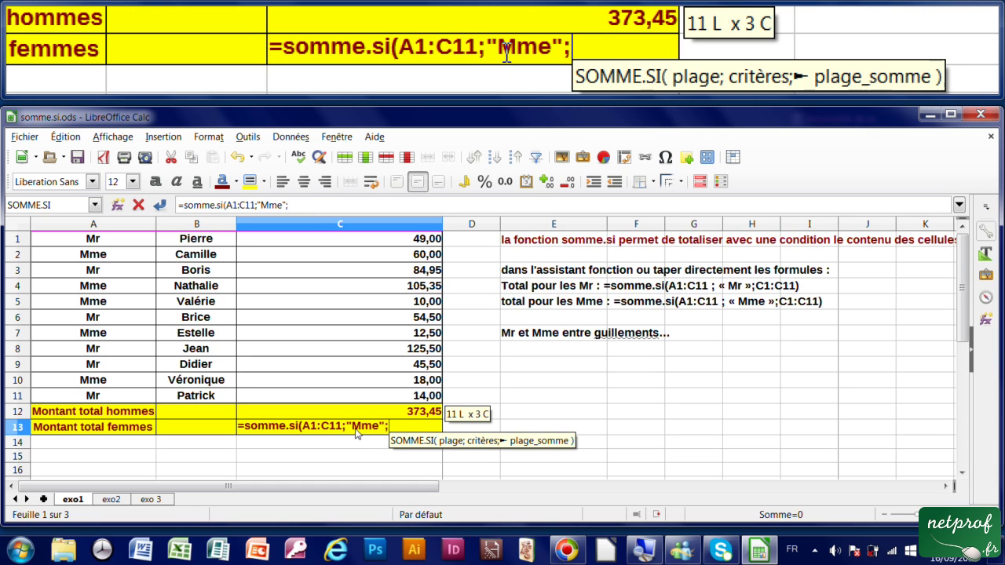
left_click_drag(375, 244, 364, 395)
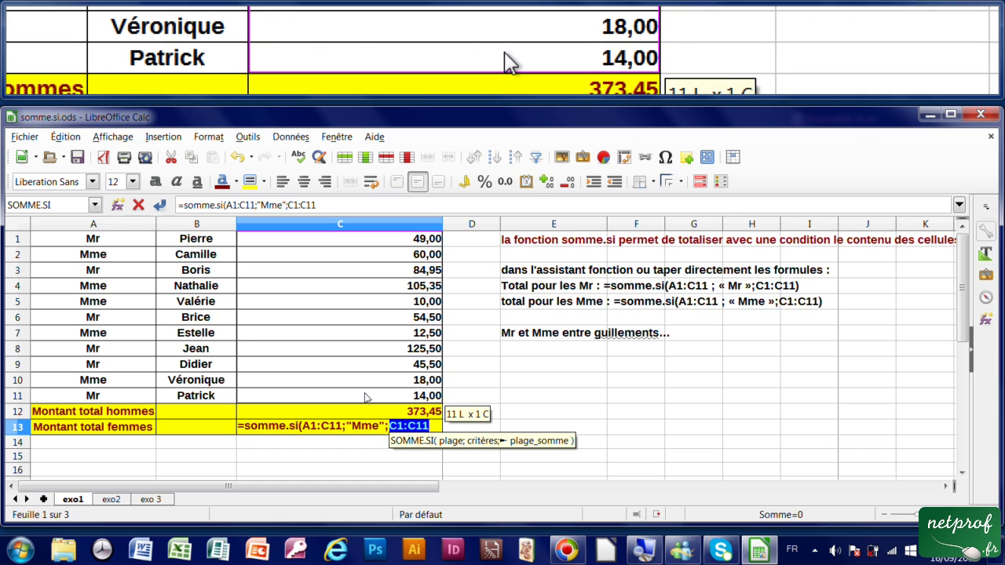
left_click_drag(432, 430, 432, 431)
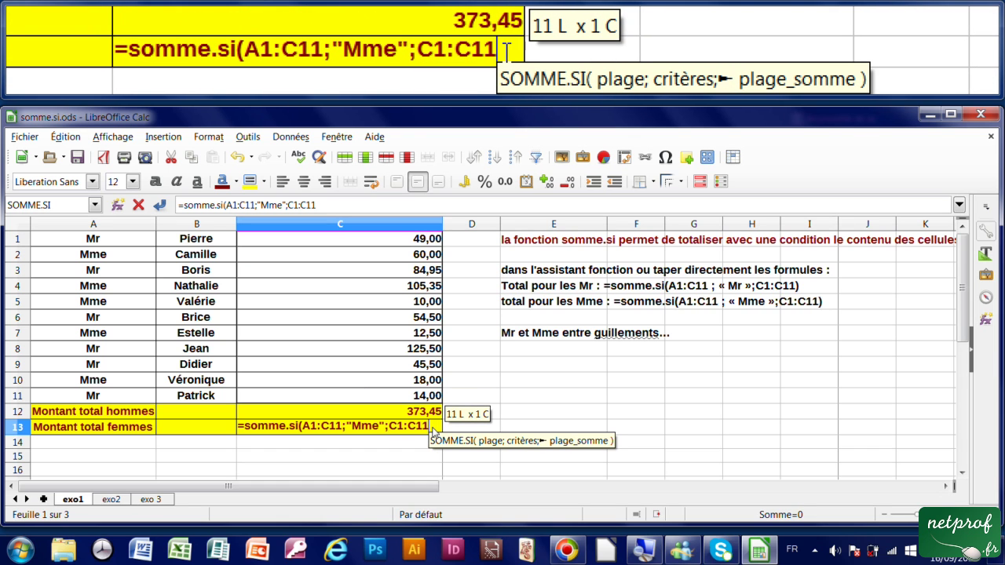
type(")")
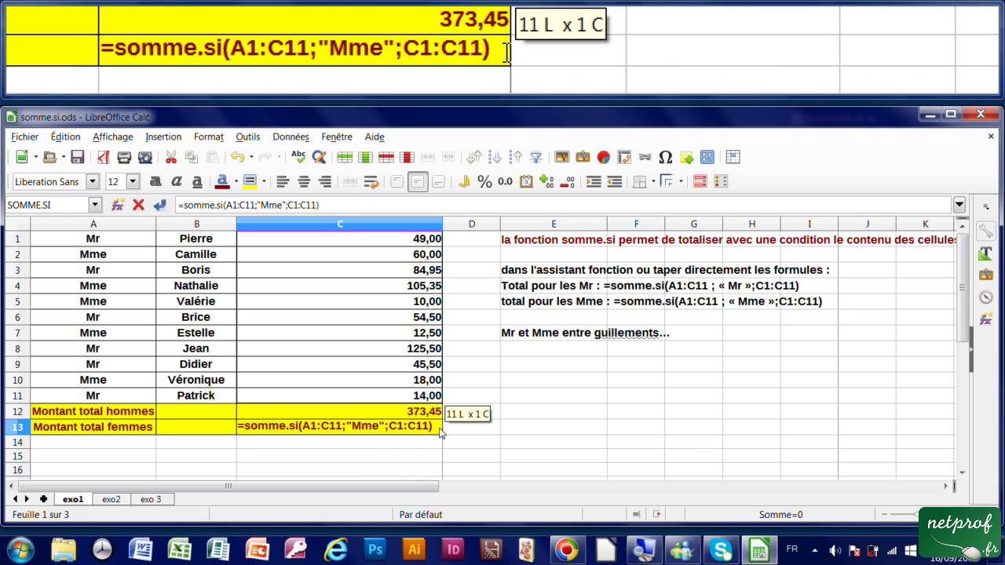
key("Return")
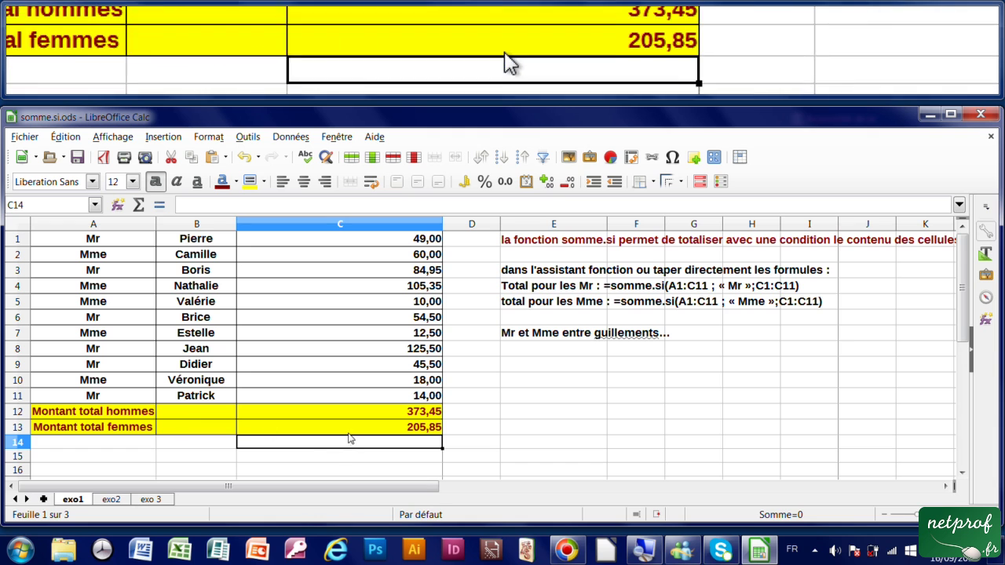
Check the C12 and C13 formulas, then change C5 to 1 500 and C11 to 5 400.
left_click(355, 424)
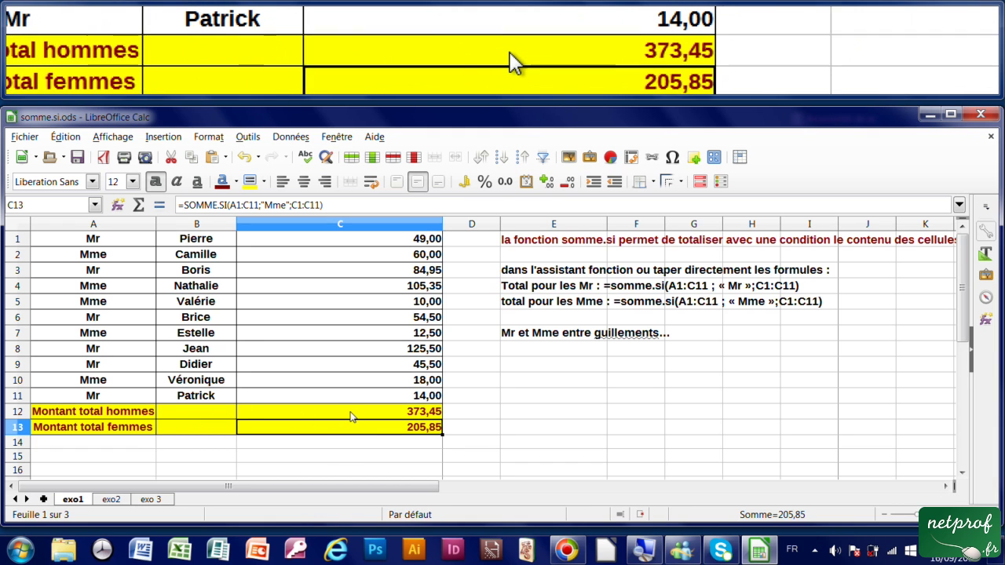
left_click(351, 415)
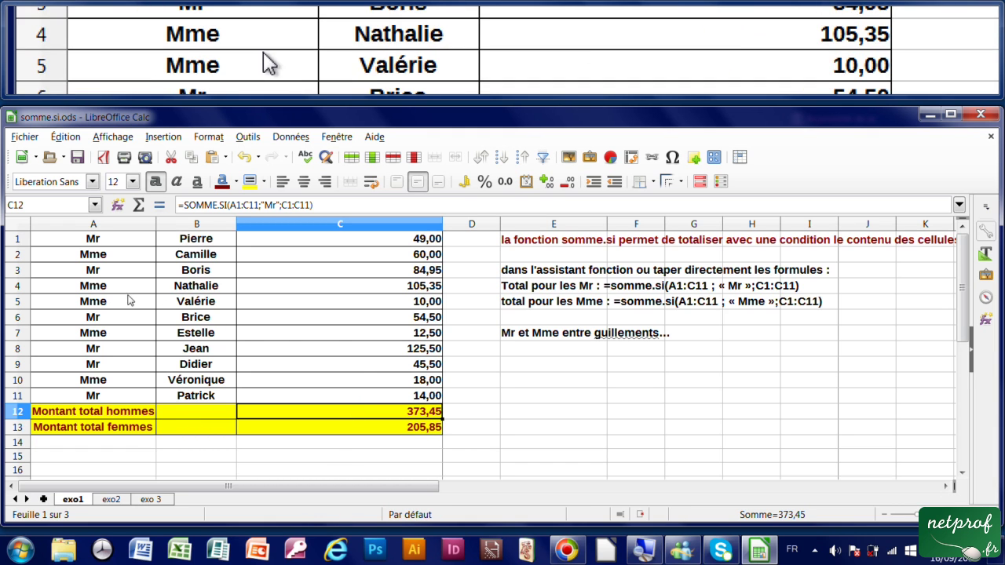
left_click(388, 307)
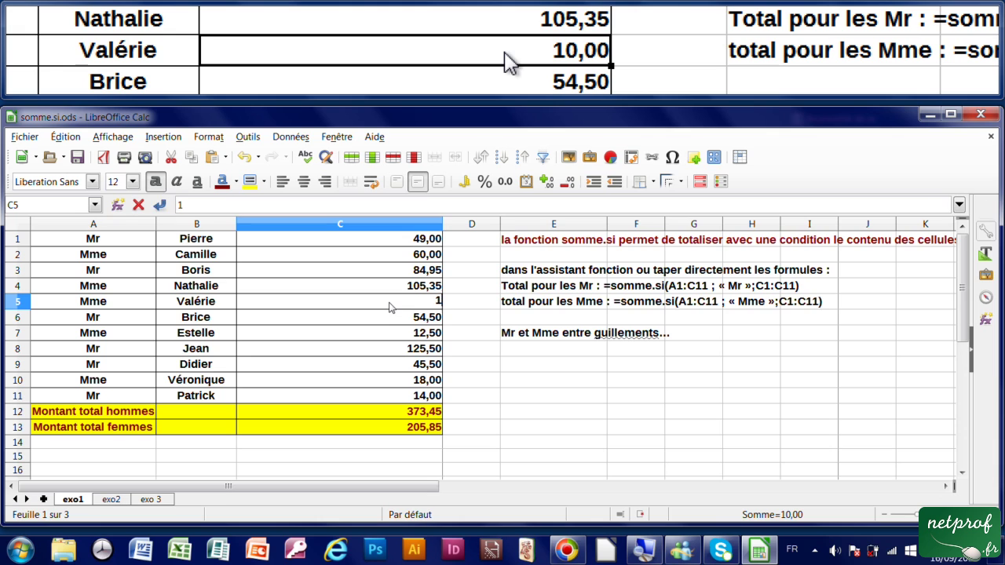
type("500")
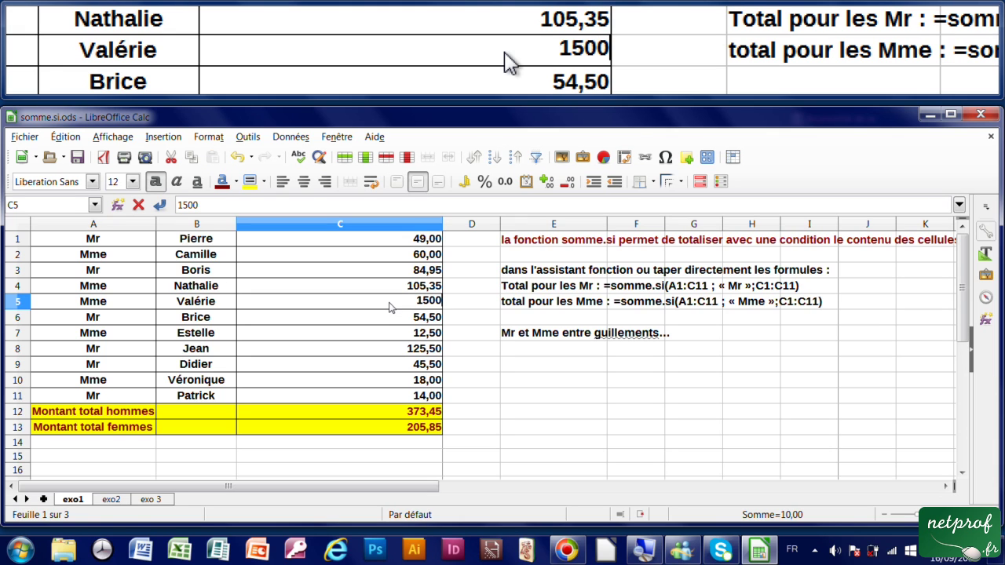
key("Return")
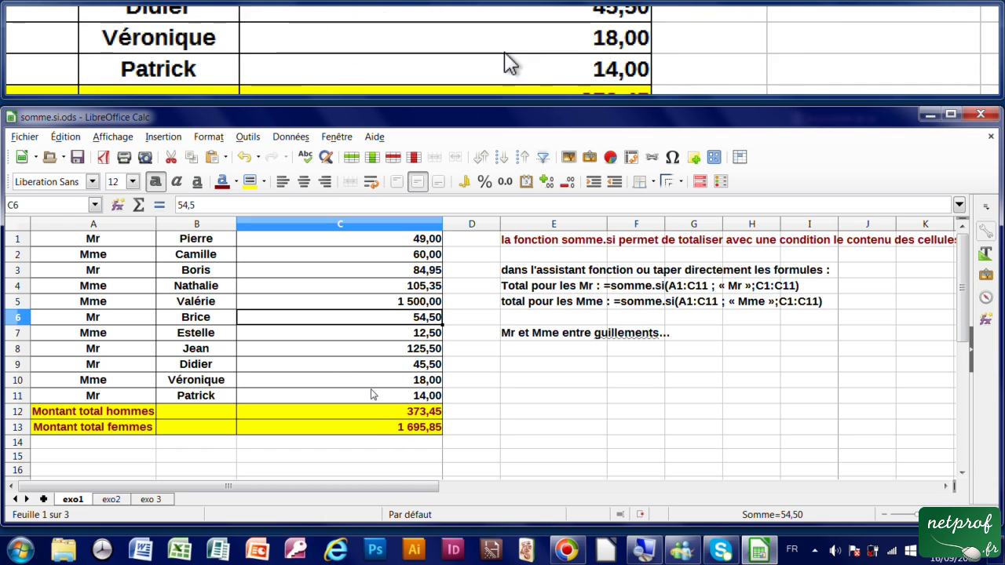
left_click(398, 397)
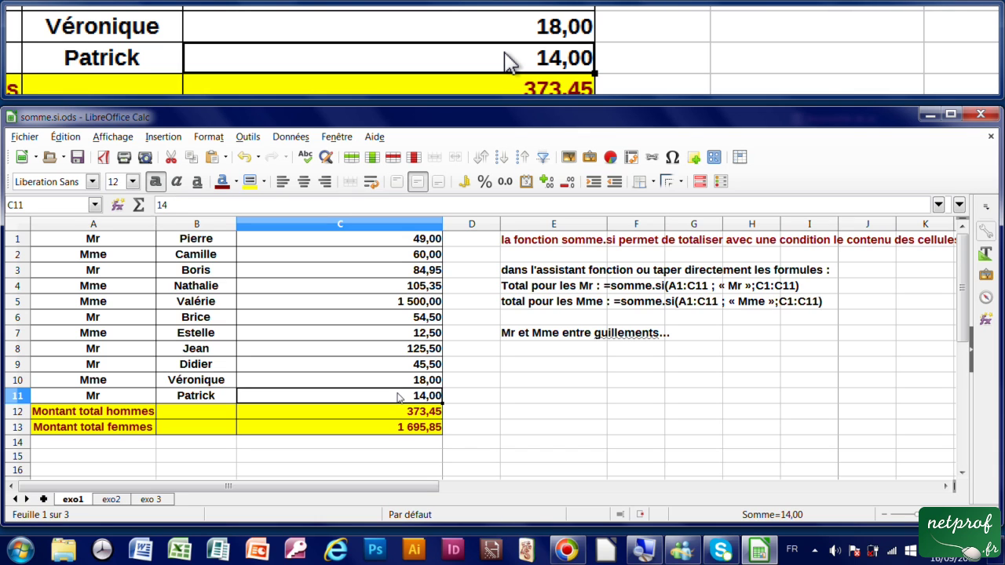
type("5400")
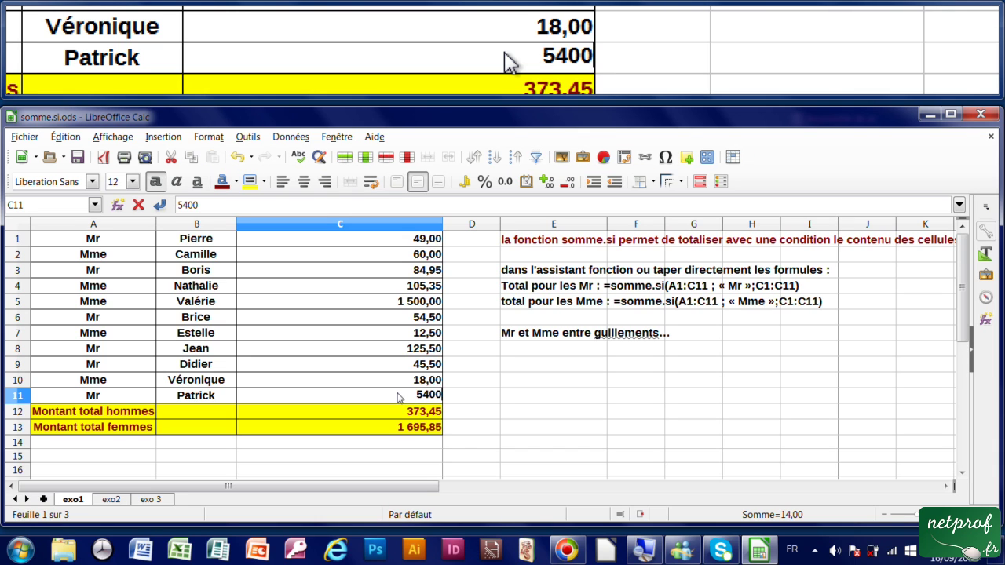
key("Return")
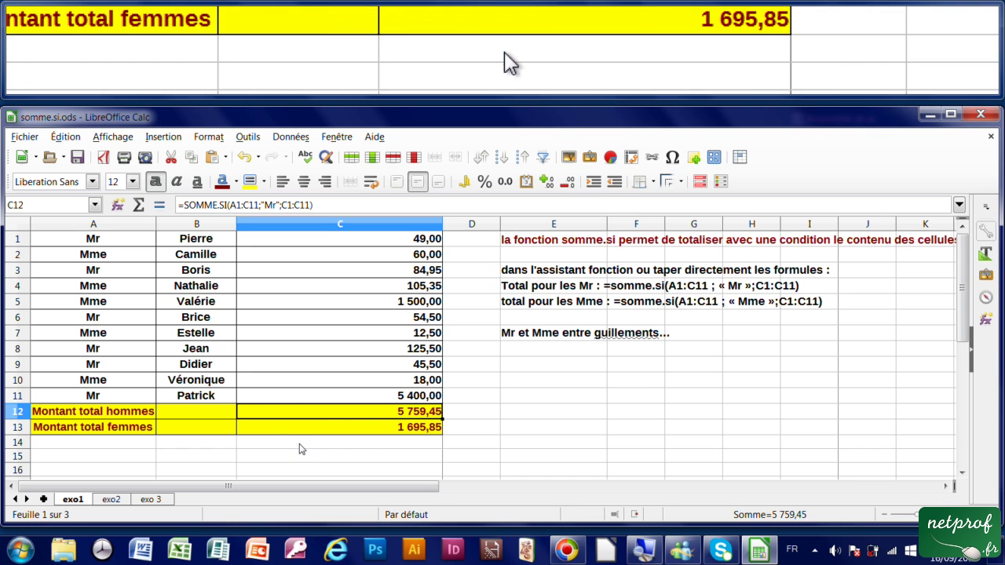
Switch to the exo2 sheet, select B19 beside the book-total rows and widen column B.
left_click(111, 500)
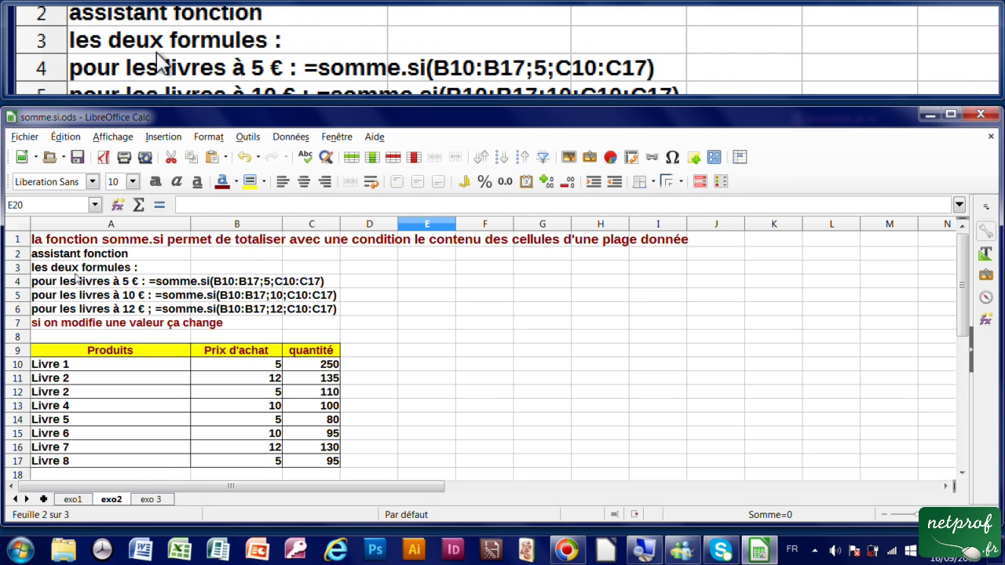
scroll(76, 278, "down", 1)
scroll(77, 279, "down", 1)
scroll(76, 279, "up", 1)
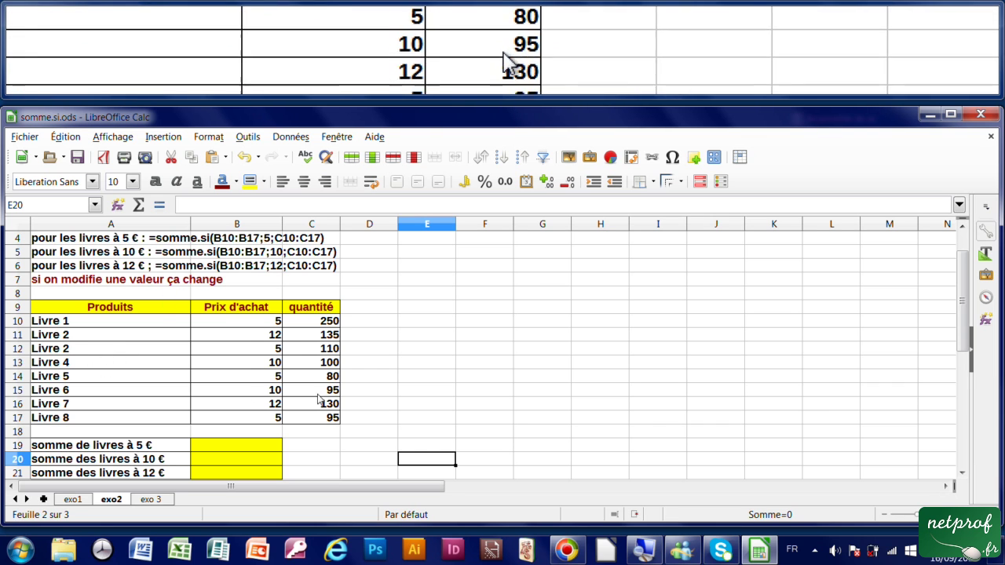
left_click(276, 445)
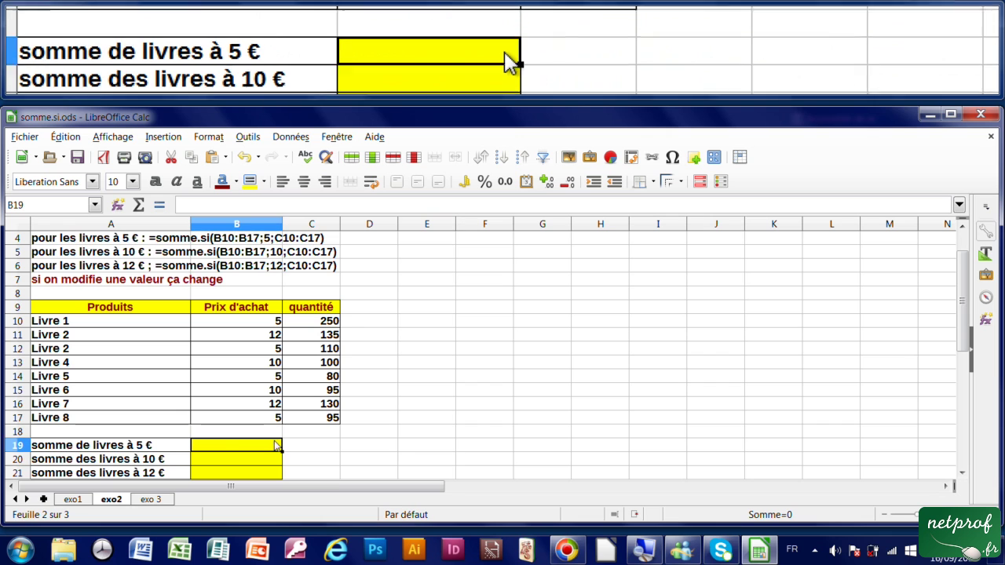
left_click_drag(282, 225, 347, 224)
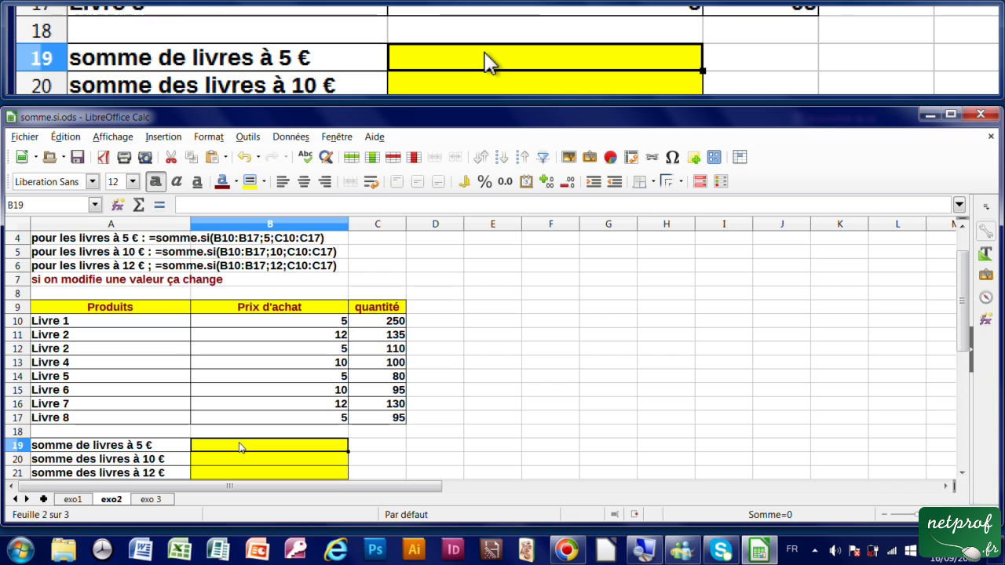
Enter =somme.si(B10:C17;5;C10:C17) in B19 to total the 5 € books, giving 535.
type("=")
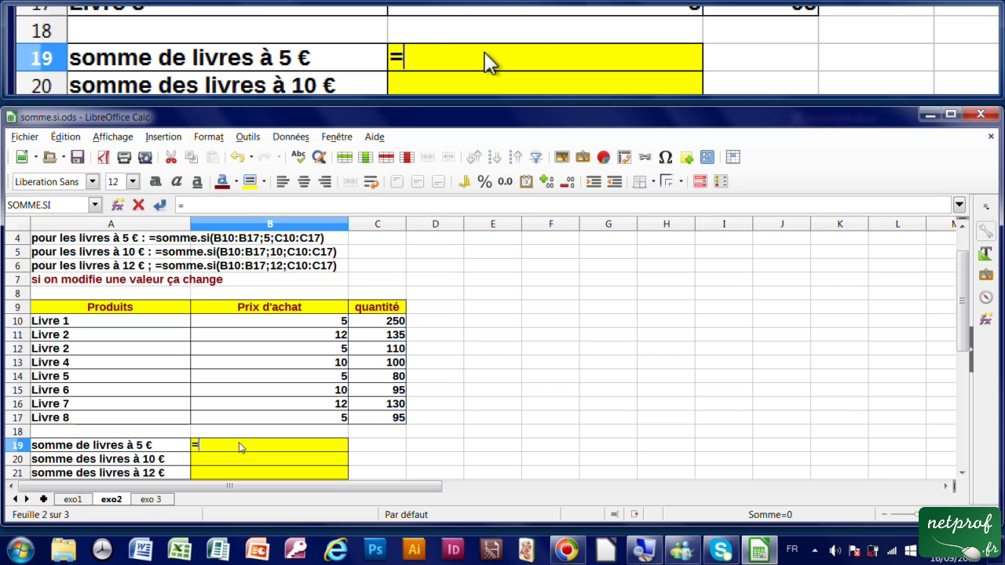
type("somme.s")
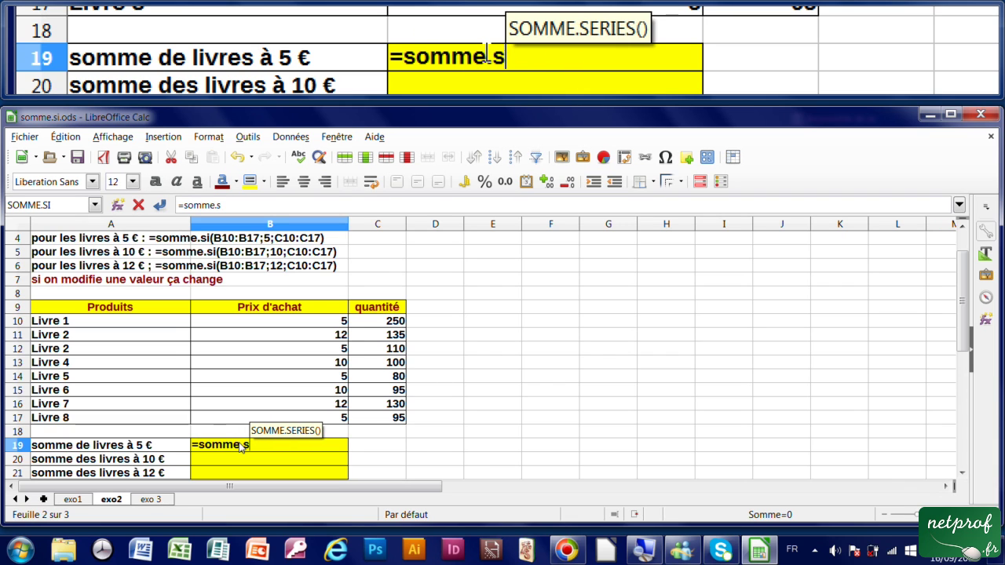
type("i(")
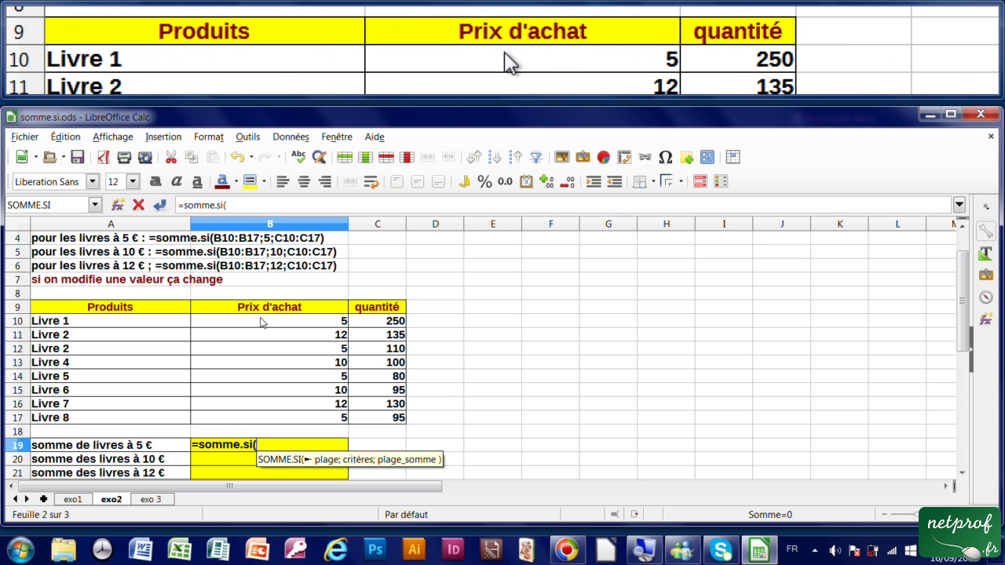
mouse_move(263, 323)
left_mouse_down()
mouse_move(372, 324)
mouse_move(377, 422)
left_mouse_up()
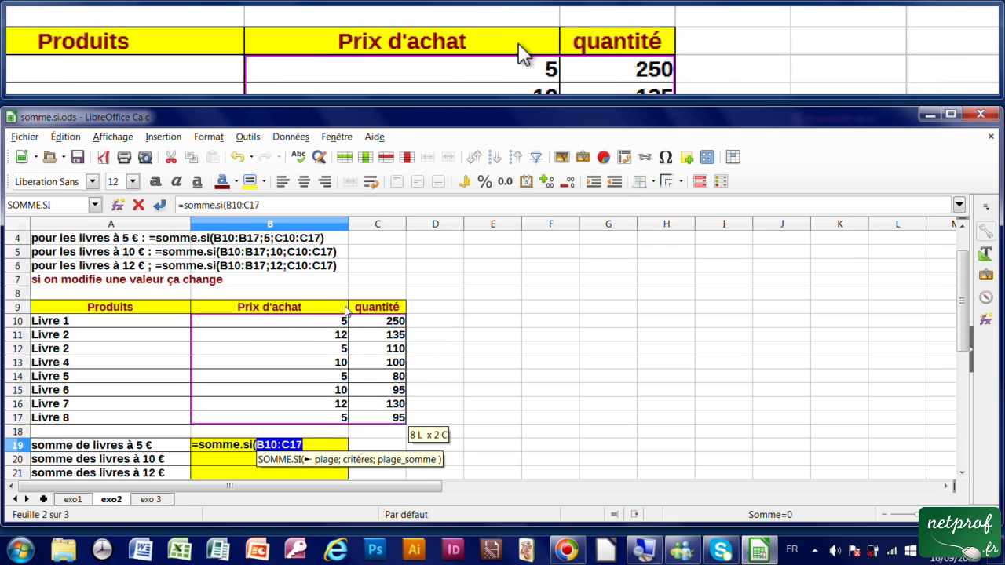
left_click(306, 448)
type(";")
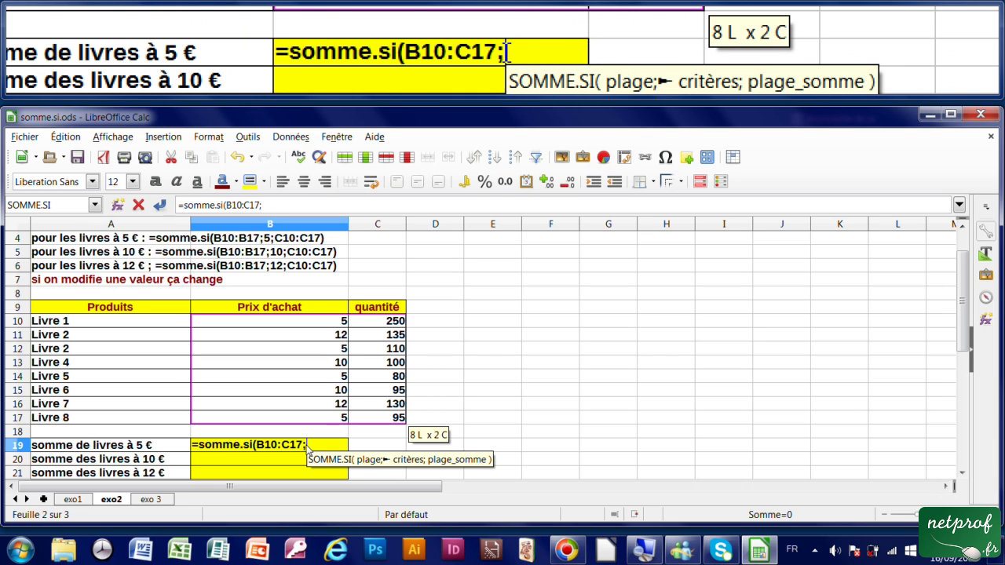
type("5")
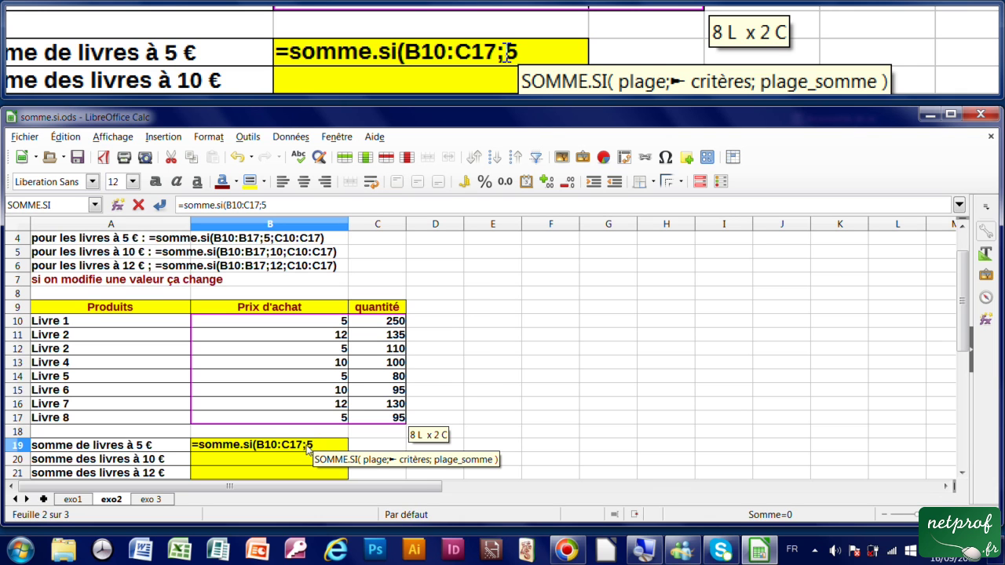
type(";")
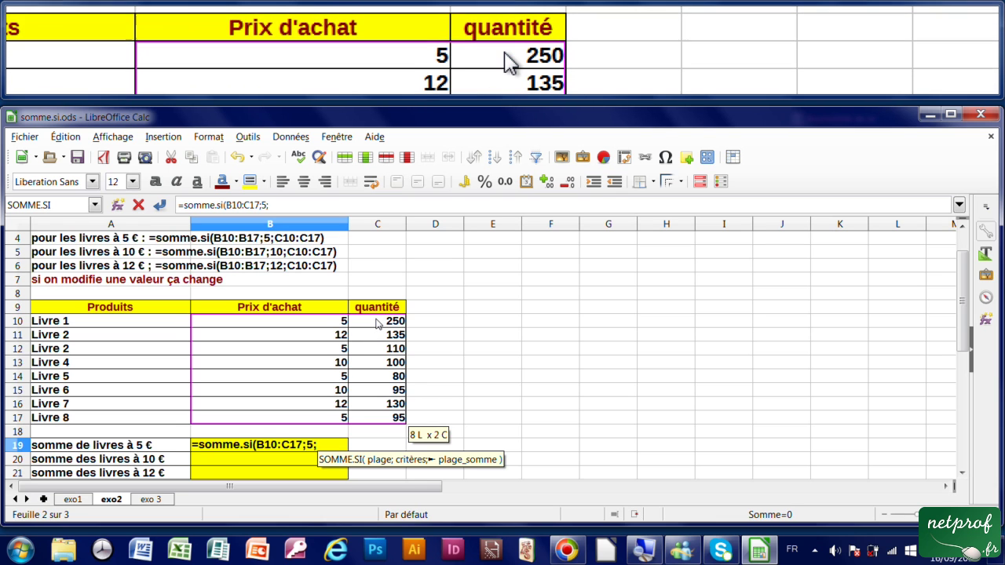
left_click(377, 323)
left_click_drag(377, 325, 379, 418)
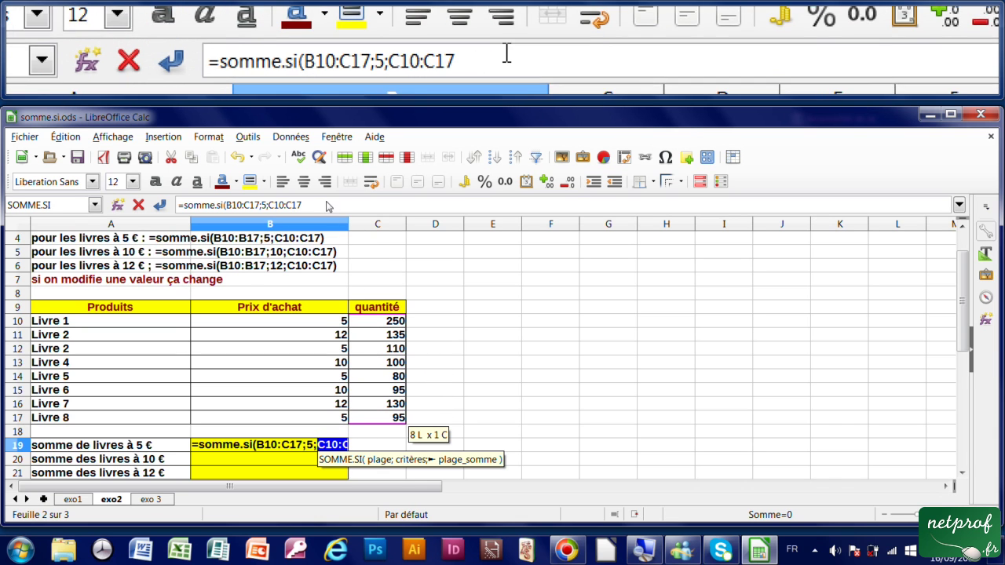
left_click(325, 205)
type(")")
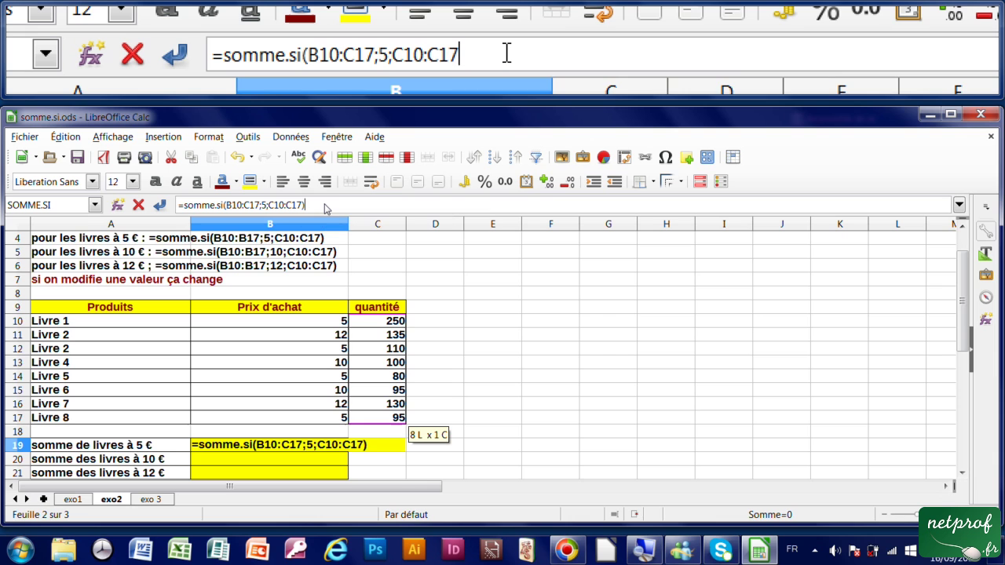
key("Return")
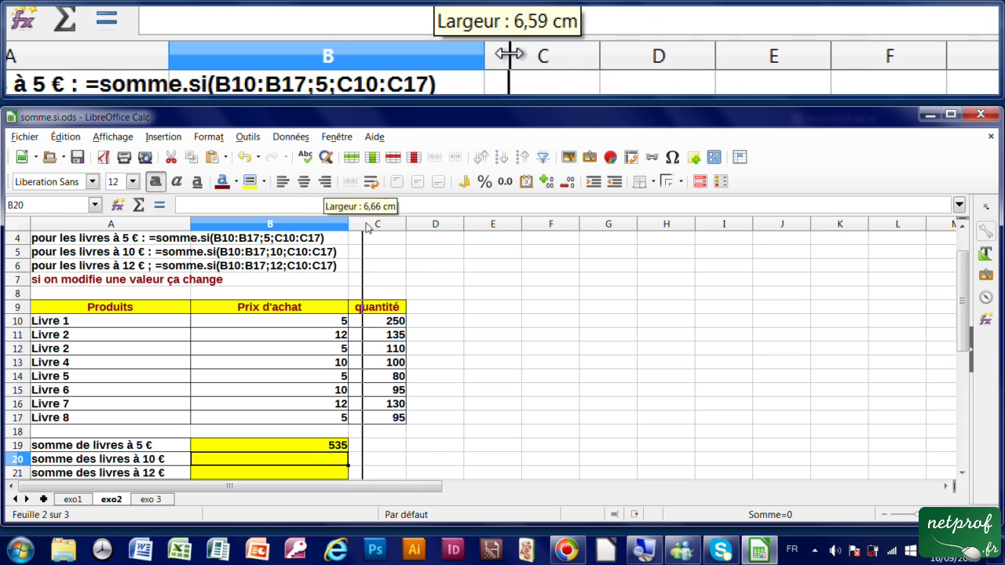
Widen column B further and check the finished B19 formula.
left_click_drag(350, 227, 418, 226)
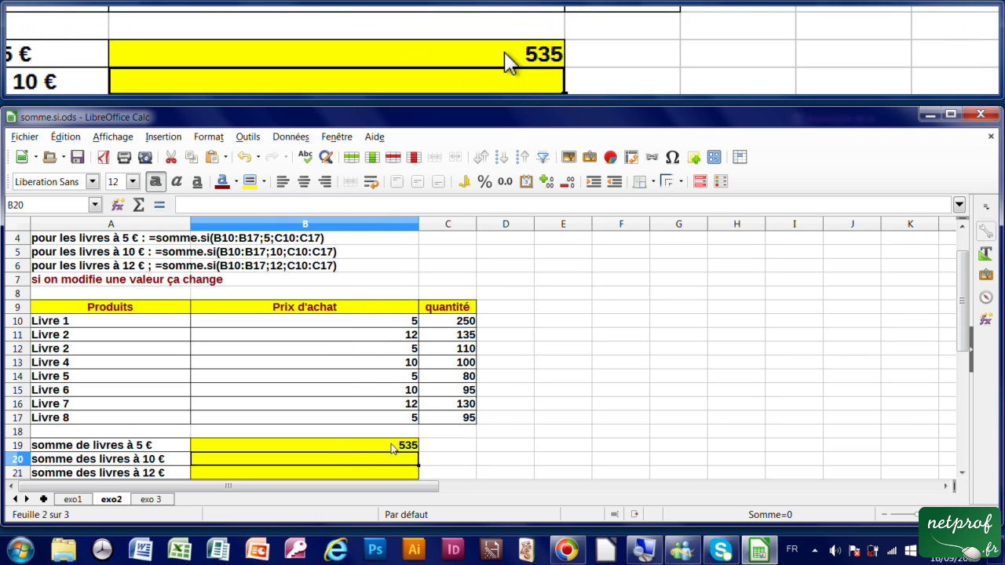
left_click(396, 447)
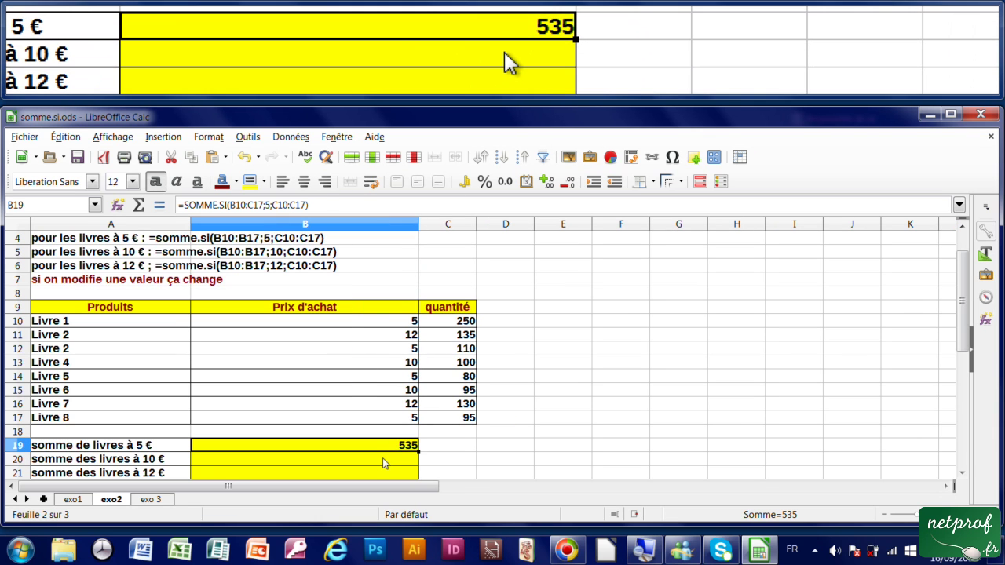
left_click(386, 460)
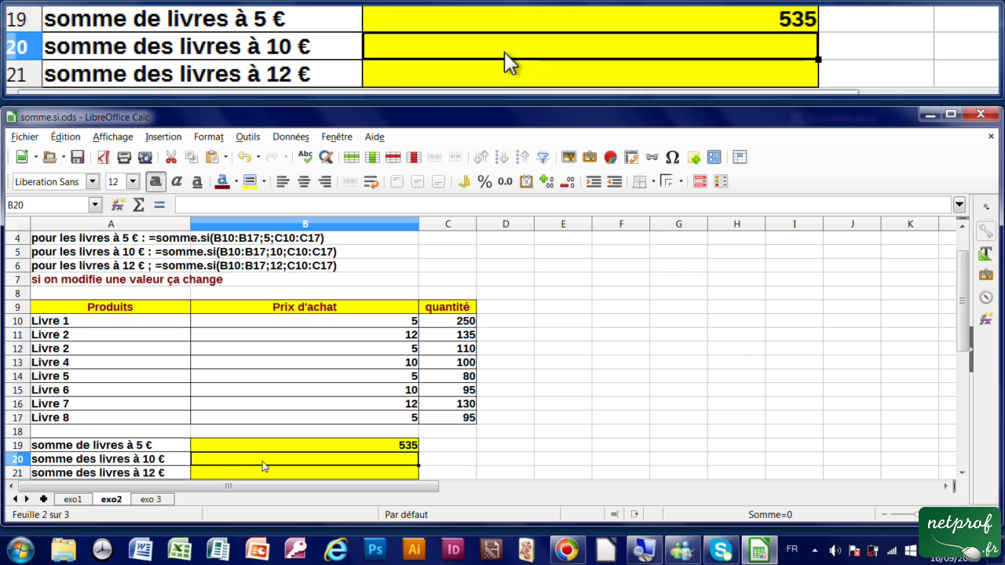
Enter =somme.si(B10:C17;10;C10:C17) in B20 to total the 10 € books, giving 195.
type("=somme.si")
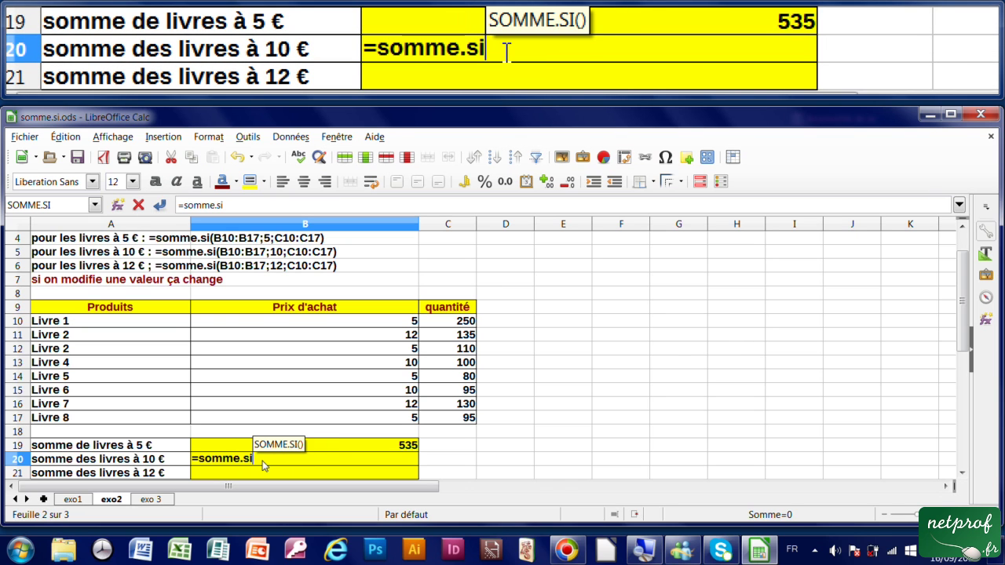
type("(")
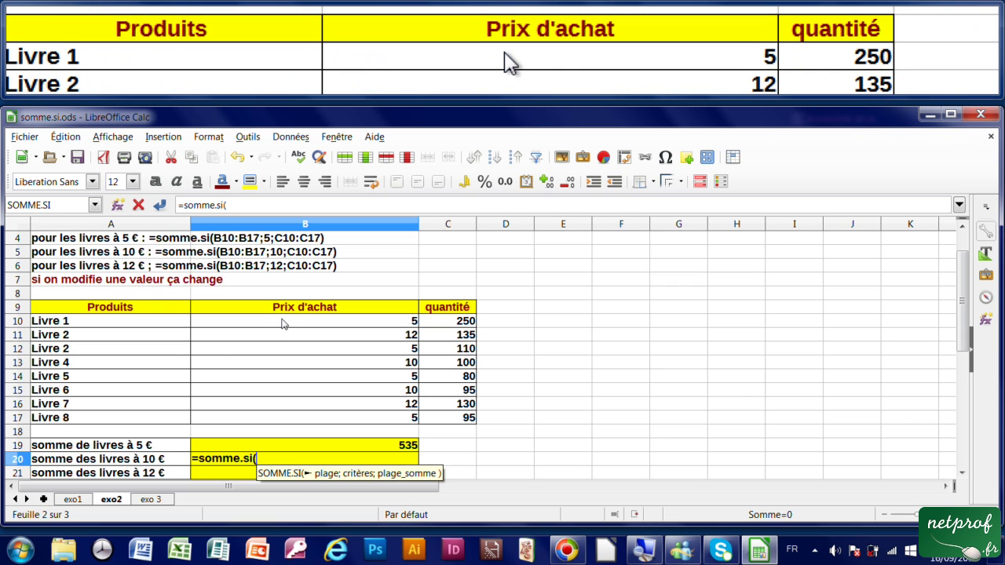
mouse_move(284, 322)
left_mouse_down()
mouse_move(444, 362)
mouse_move(447, 421)
left_mouse_up()
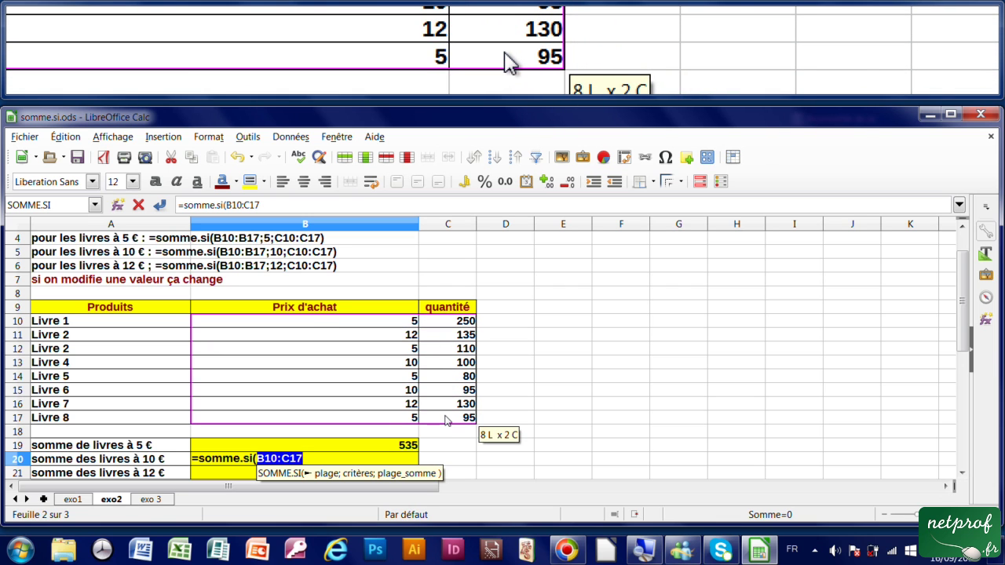
left_click(321, 463)
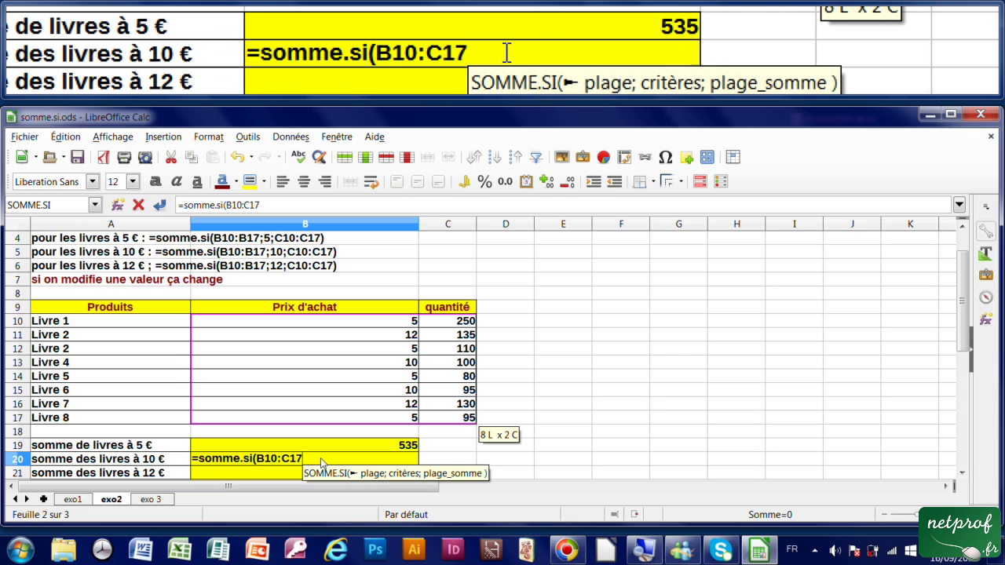
type(";")
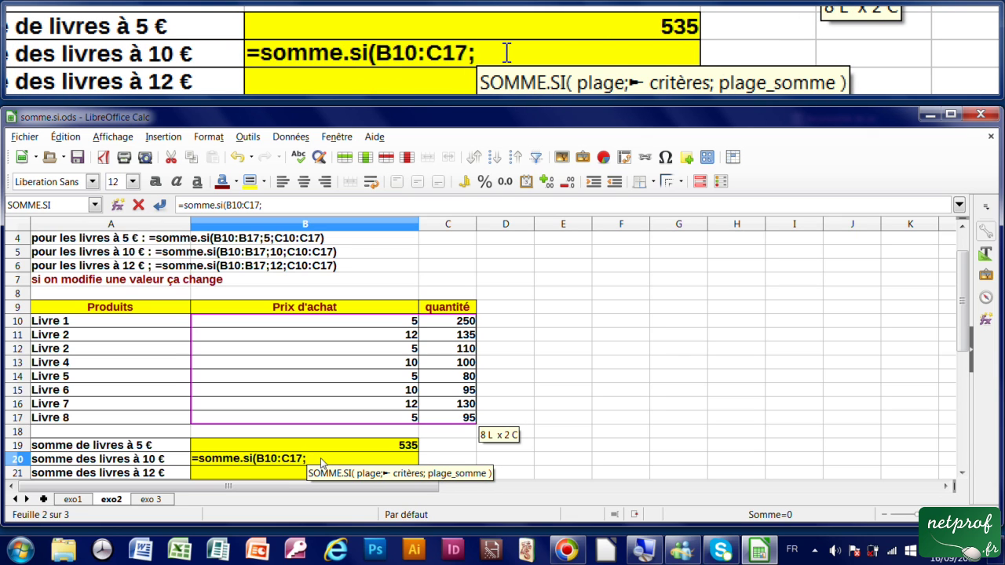
type("10")
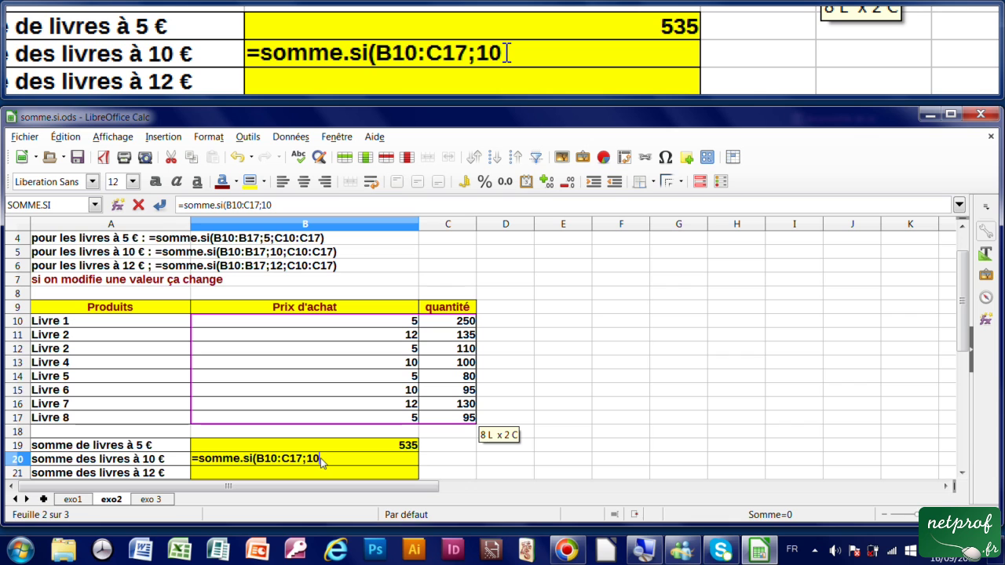
type(";")
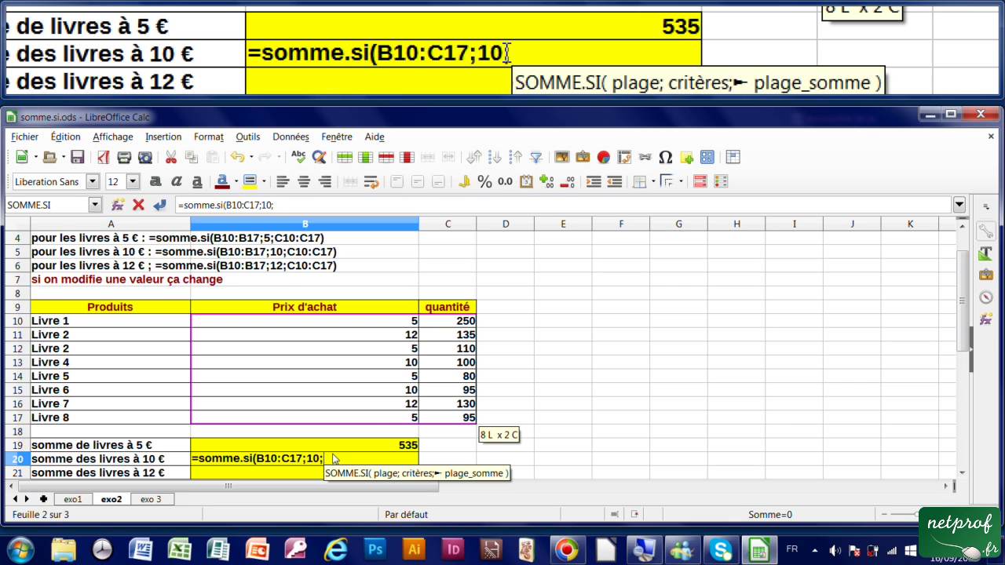
left_click(453, 325)
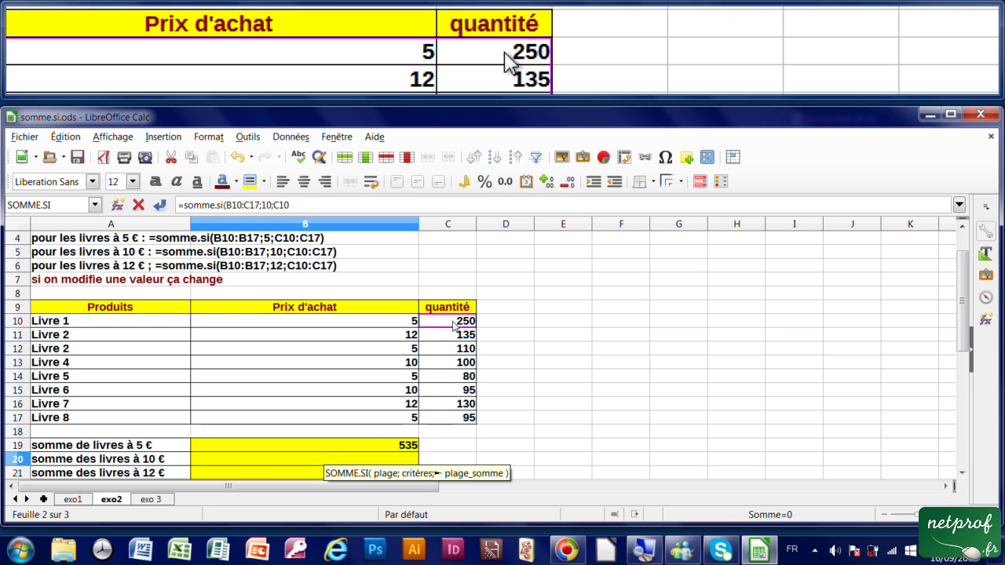
left_click_drag(453, 325, 456, 421)
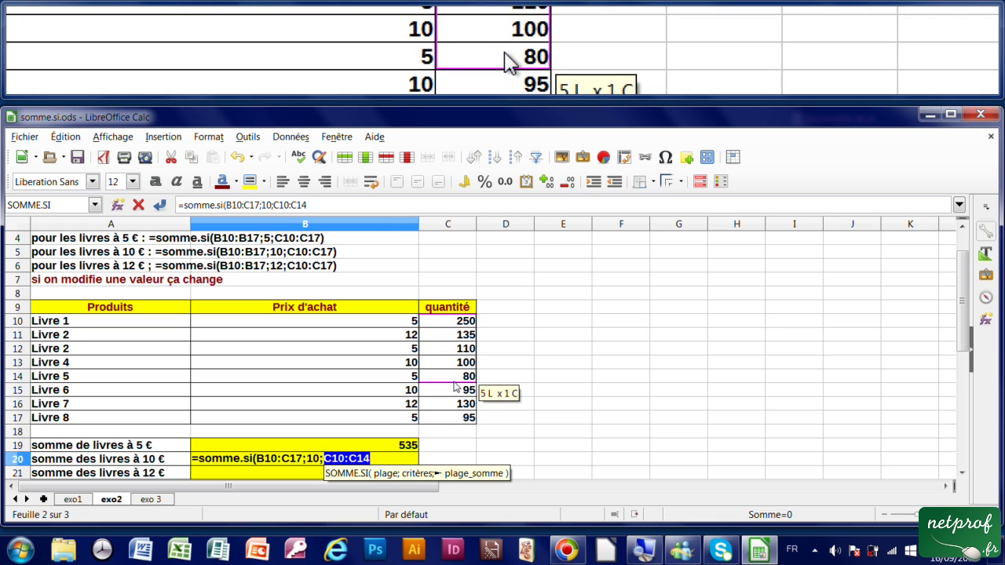
left_click(378, 465)
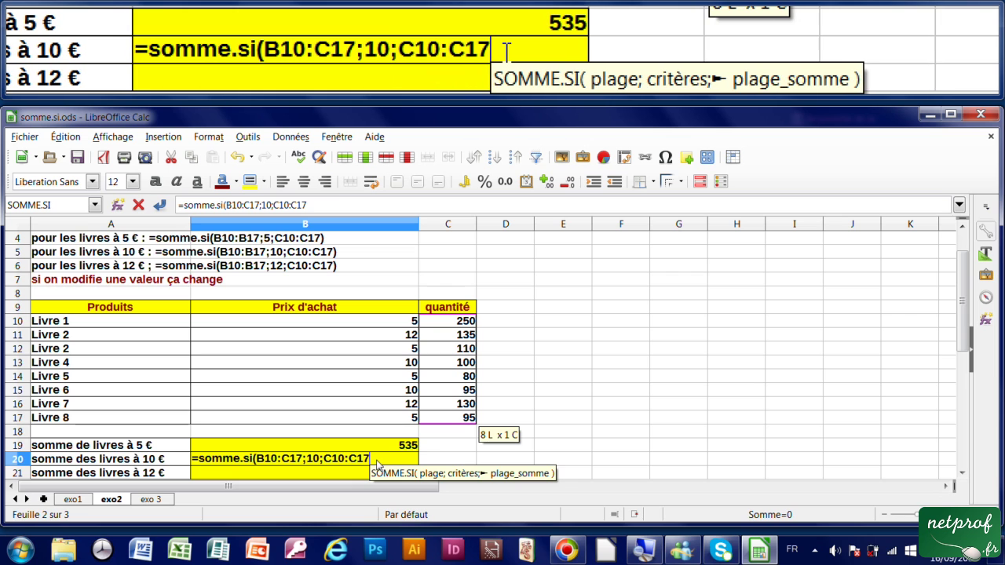
type(")")
key("Return")
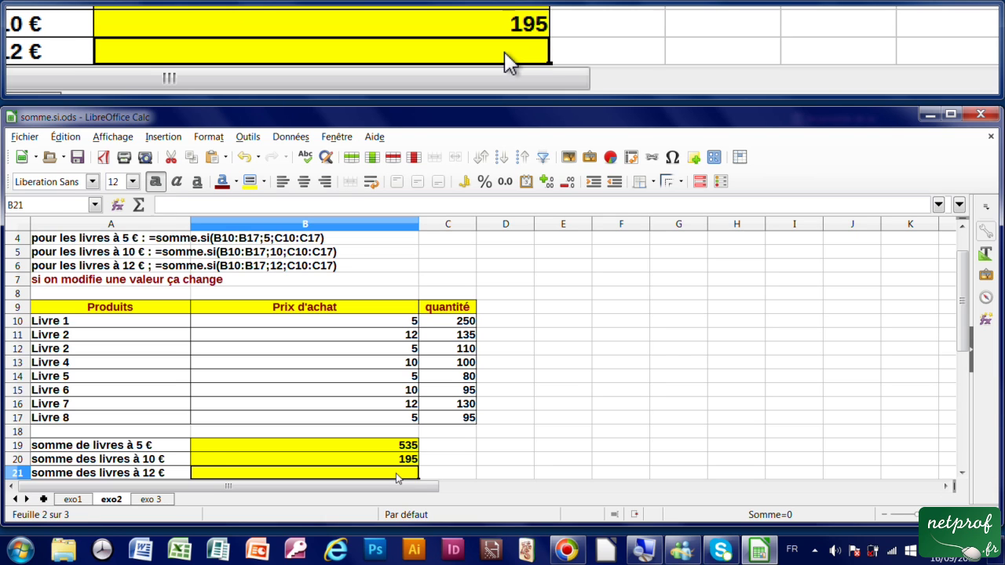
Enter =somme.si(B10:C17;12;C10:C17) in B21 to total the 12 € books, giving 265.
type("=somme")
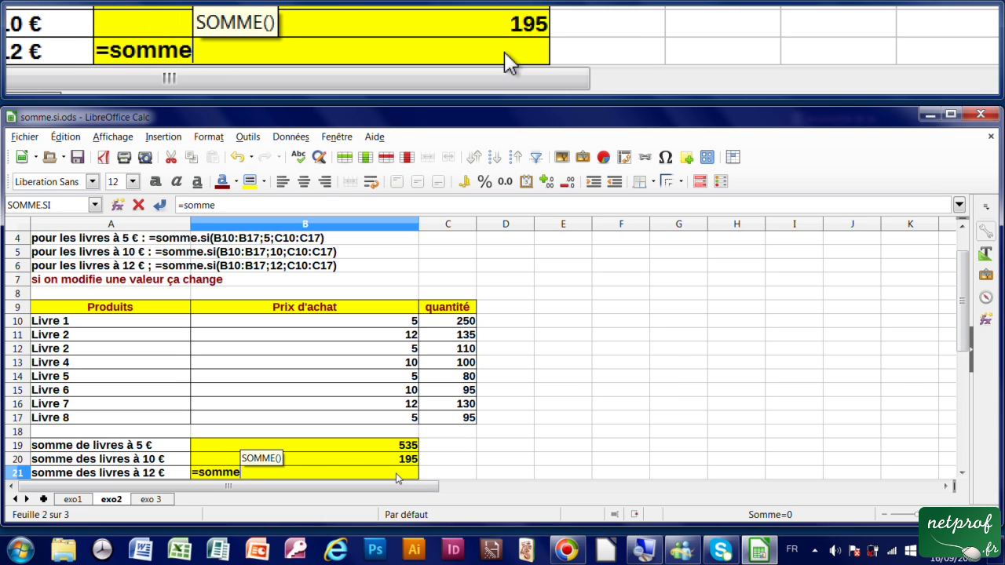
type(".si(")
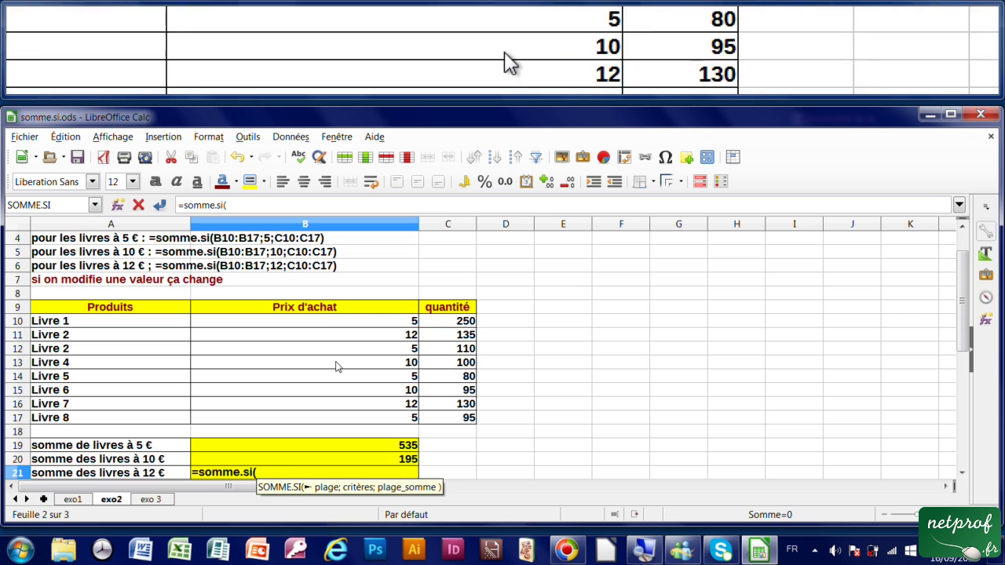
mouse_move(307, 321)
left_mouse_down()
mouse_move(457, 347)
mouse_move(467, 418)
left_mouse_up()
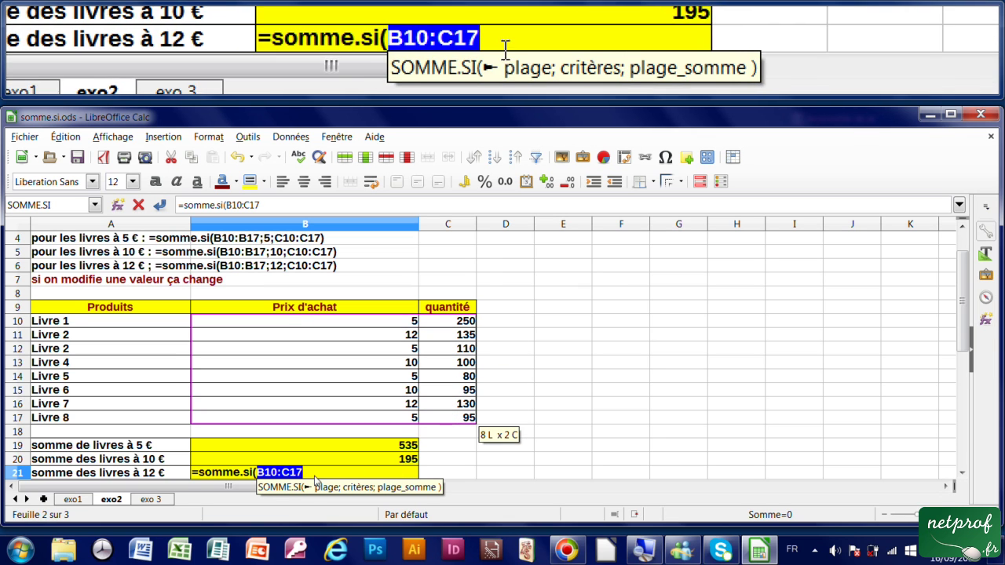
left_click(316, 476)
type(";")
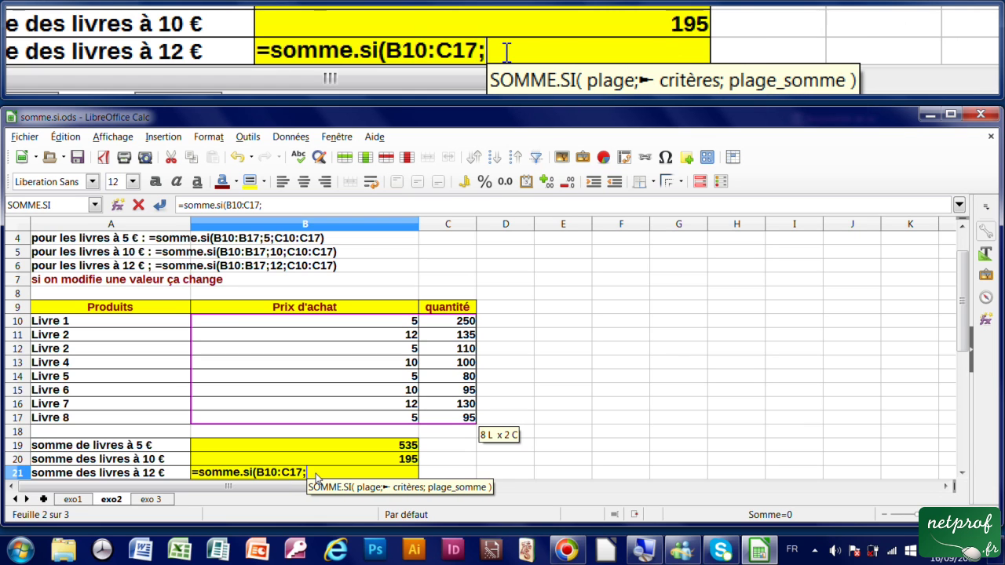
type("12")
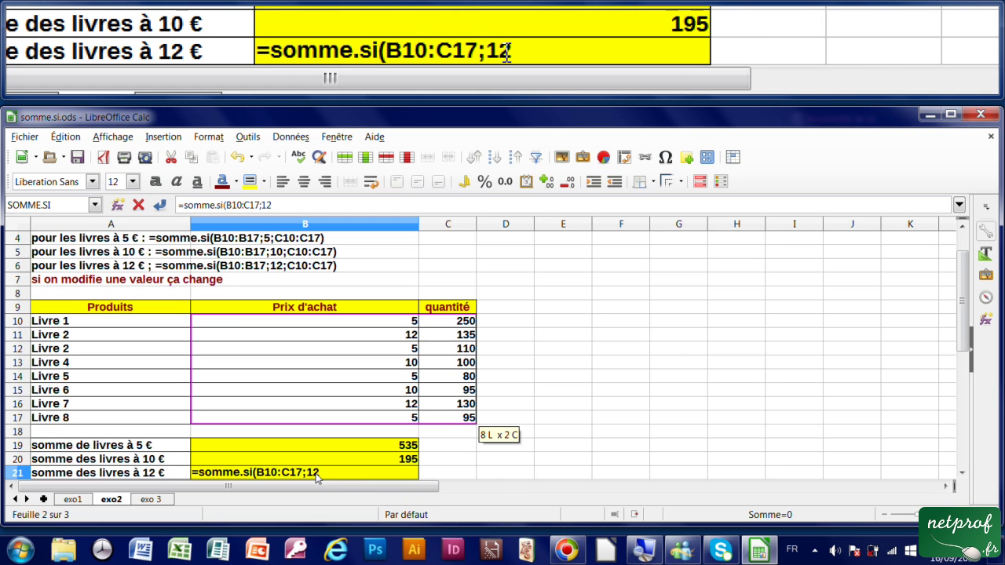
type(";")
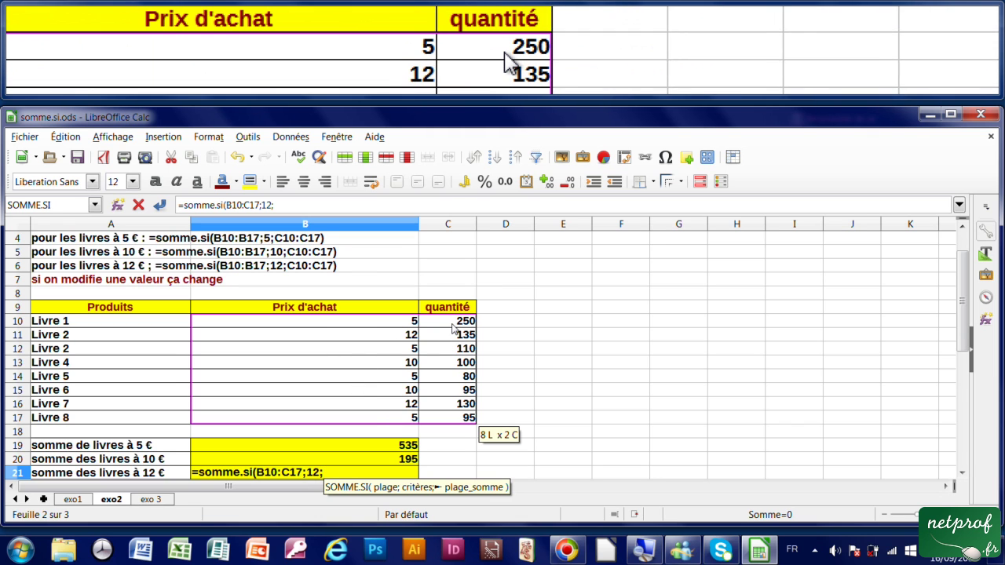
left_click_drag(451, 322, 450, 419)
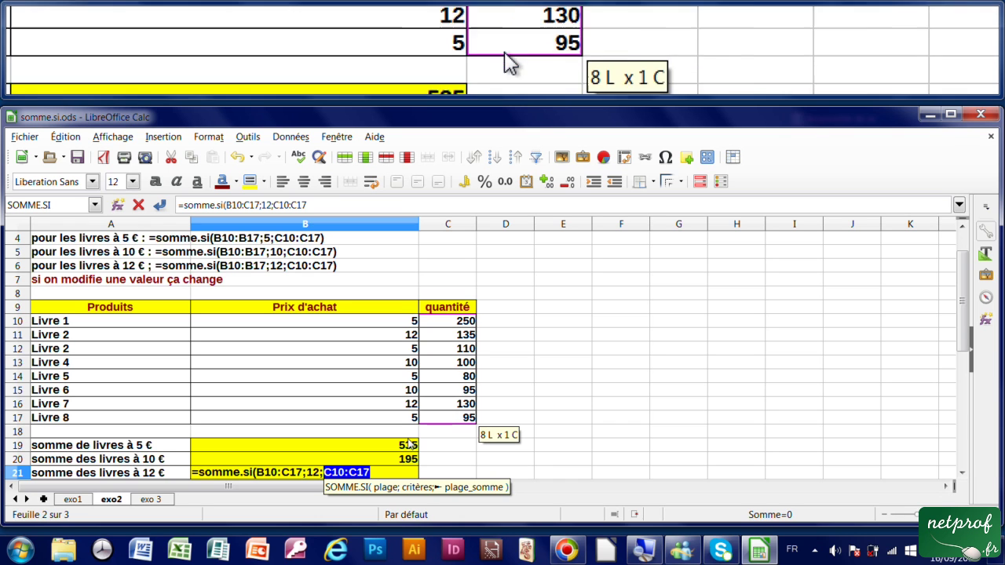
left_click(387, 475)
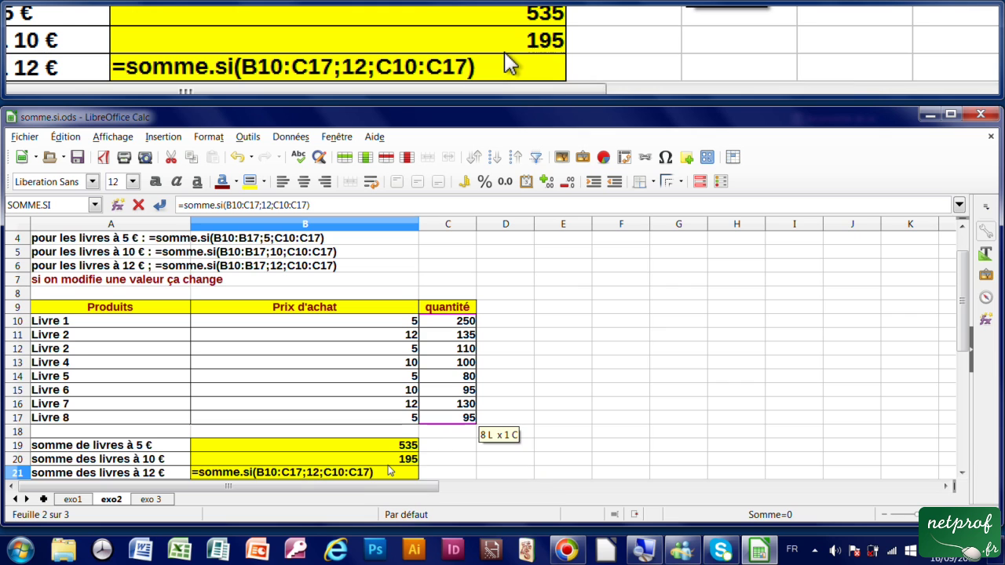
key("Return")
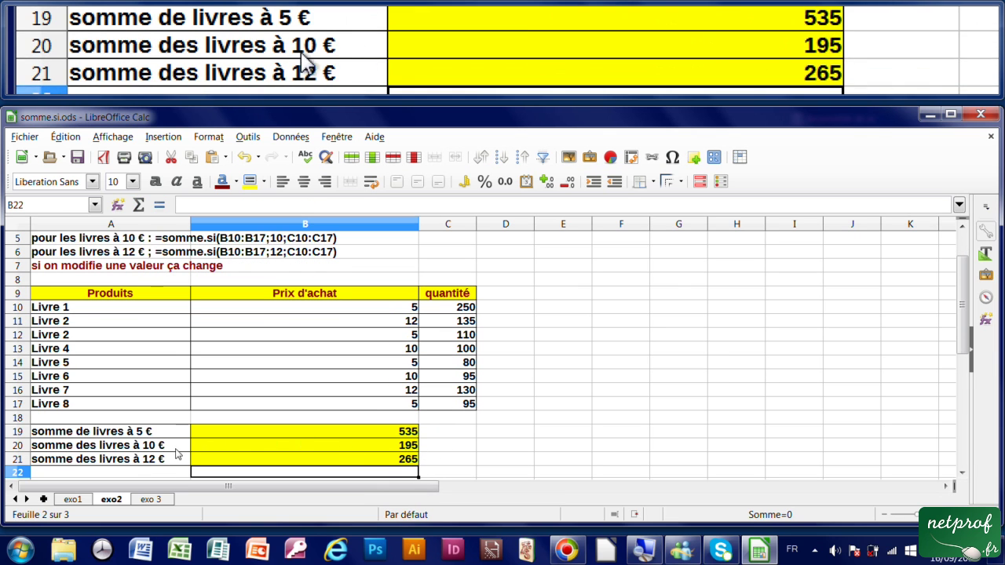
Change the book quantities: C11 to 400 and C14 to 10.
left_click(310, 462)
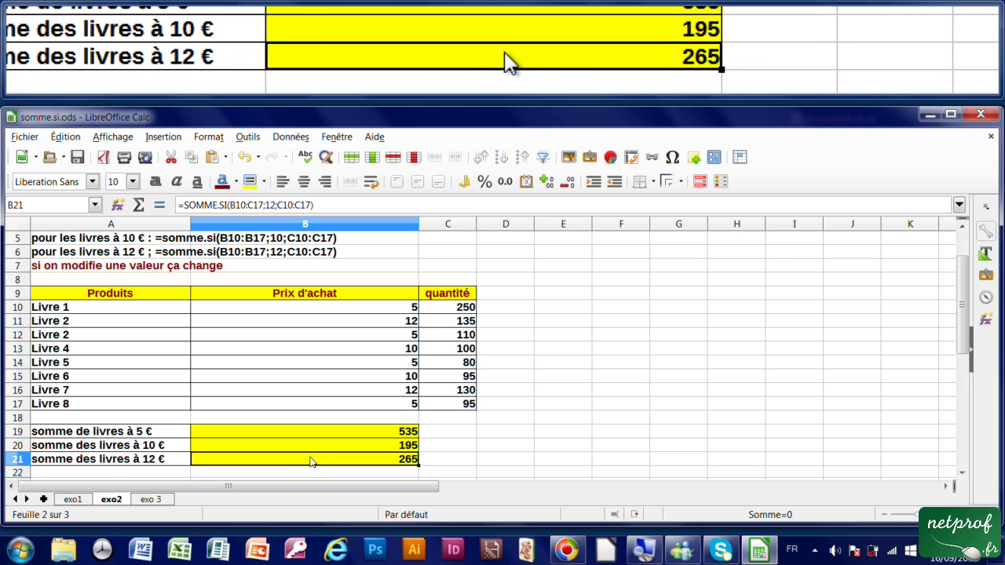
left_click(122, 341)
left_click(302, 322)
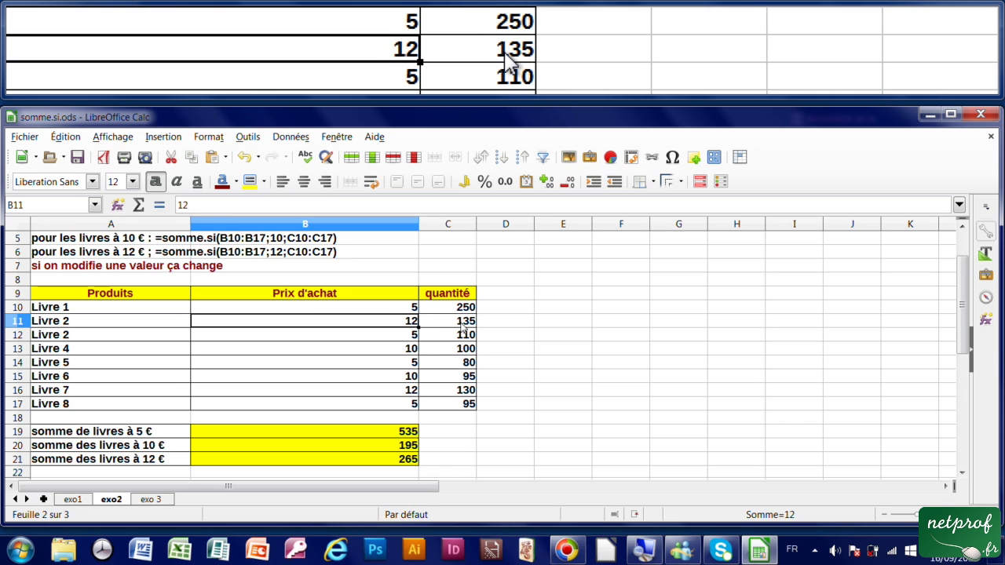
left_click(462, 325)
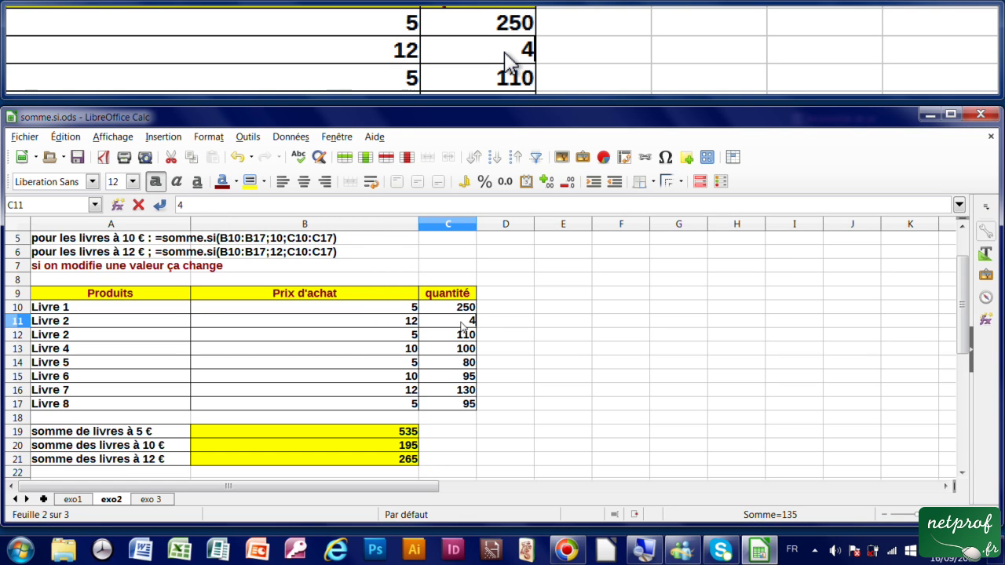
type("400")
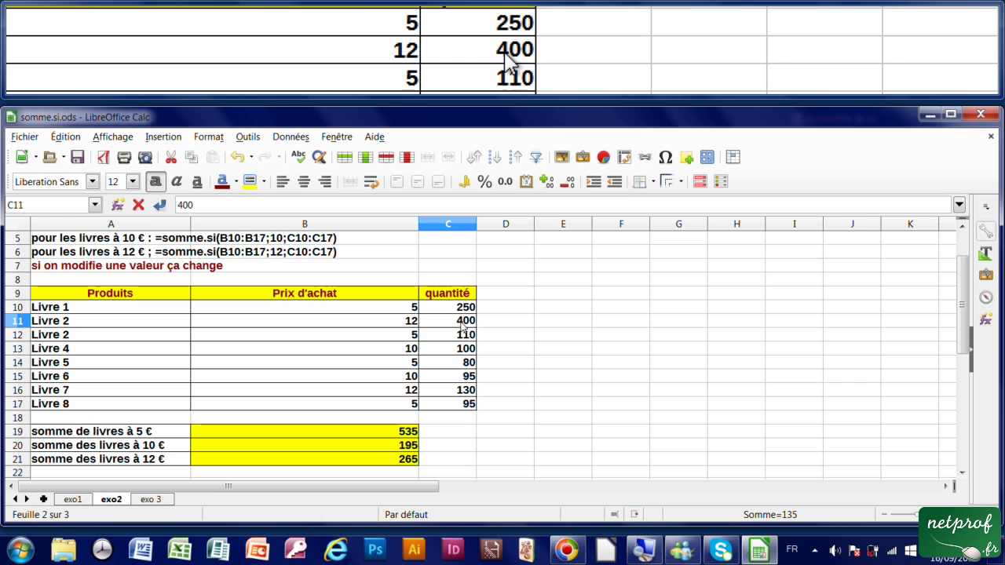
key("Return")
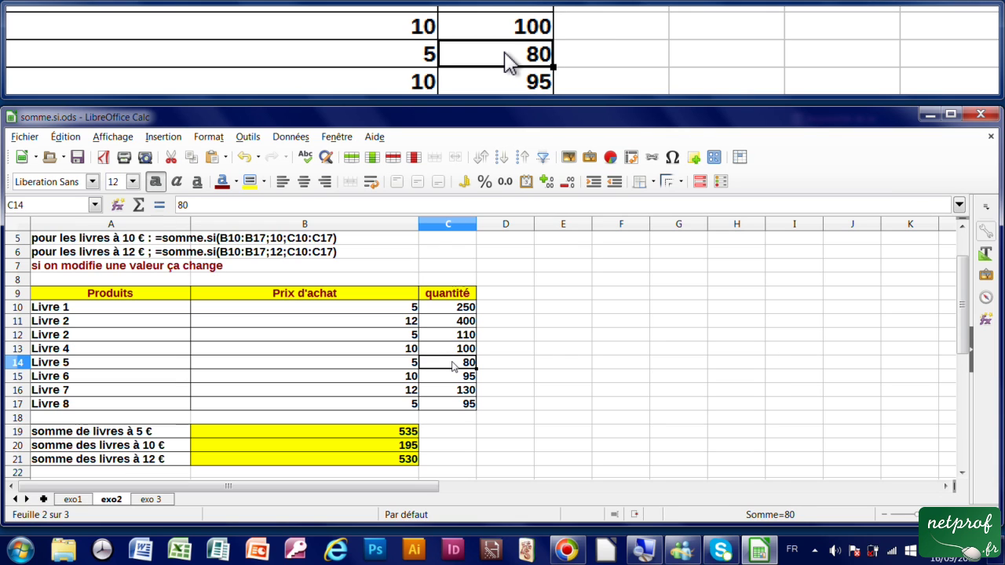
type("10")
key("Return")
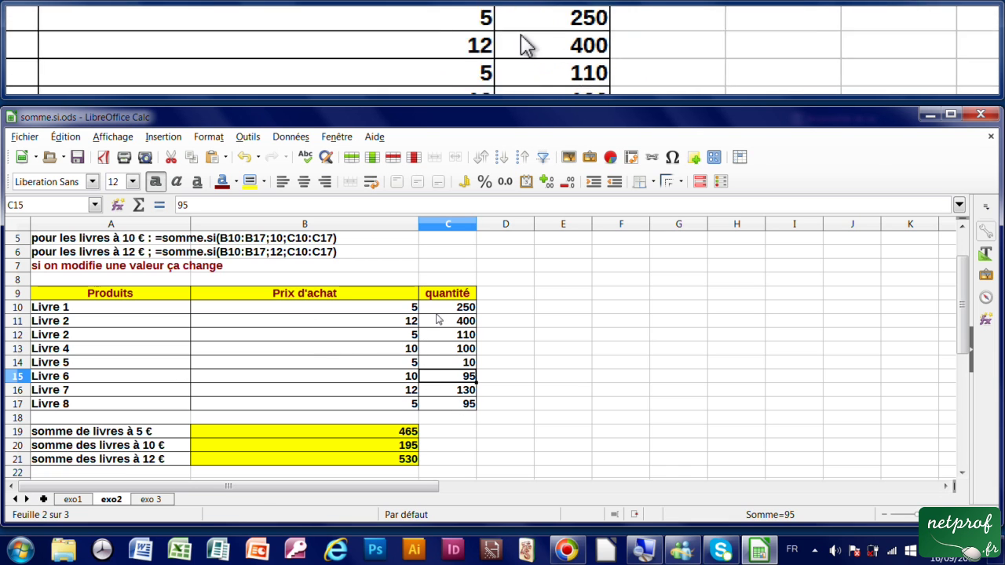
Set the price in B12 to 12, narrow column B, and save the workbook.
left_click(355, 339)
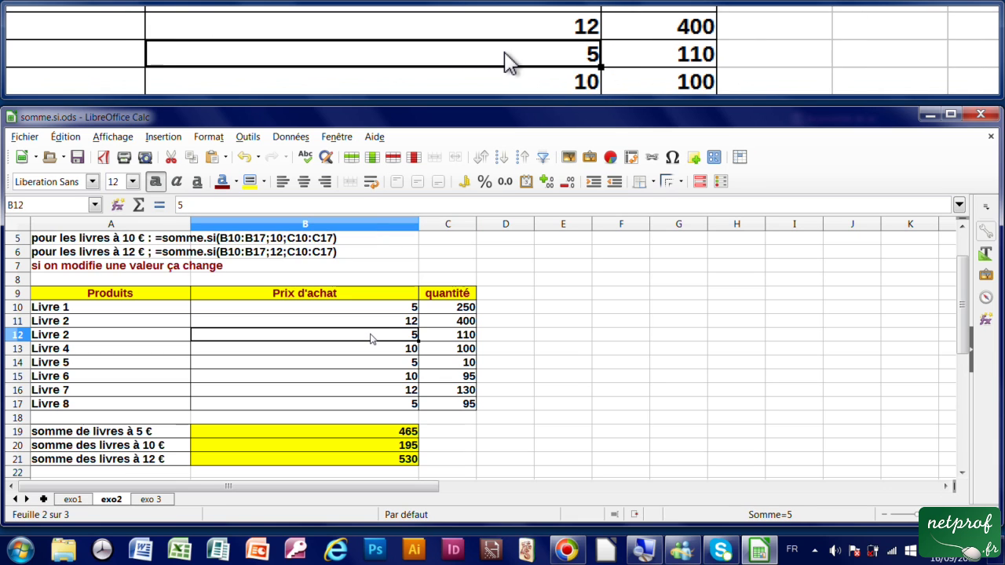
type("12")
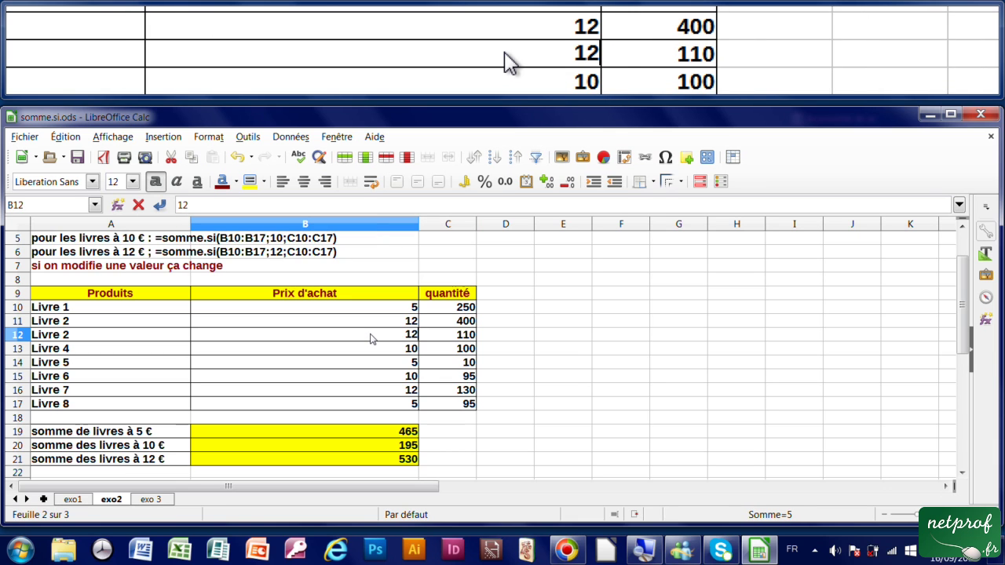
key("Return")
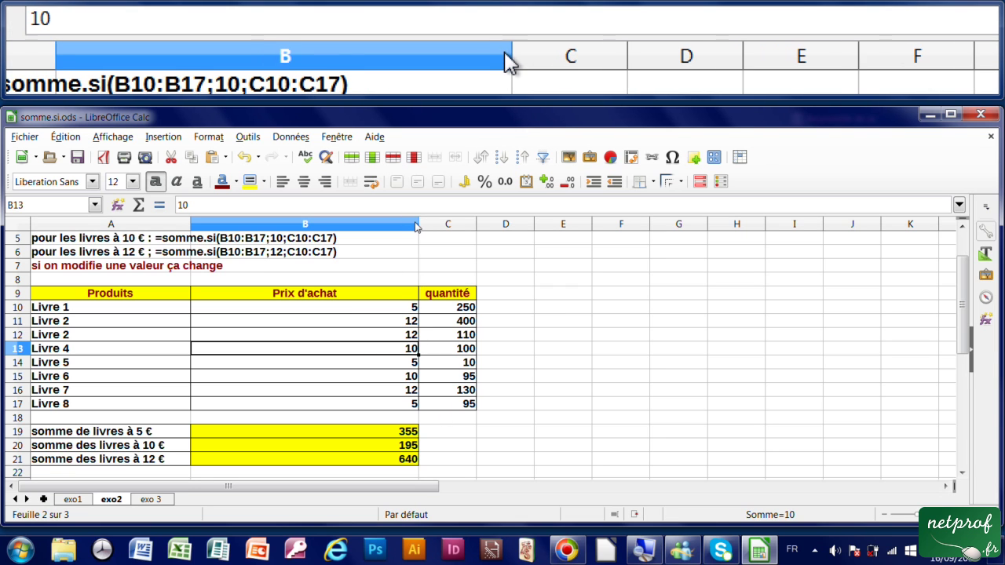
left_click_drag(419, 225, 324, 230)
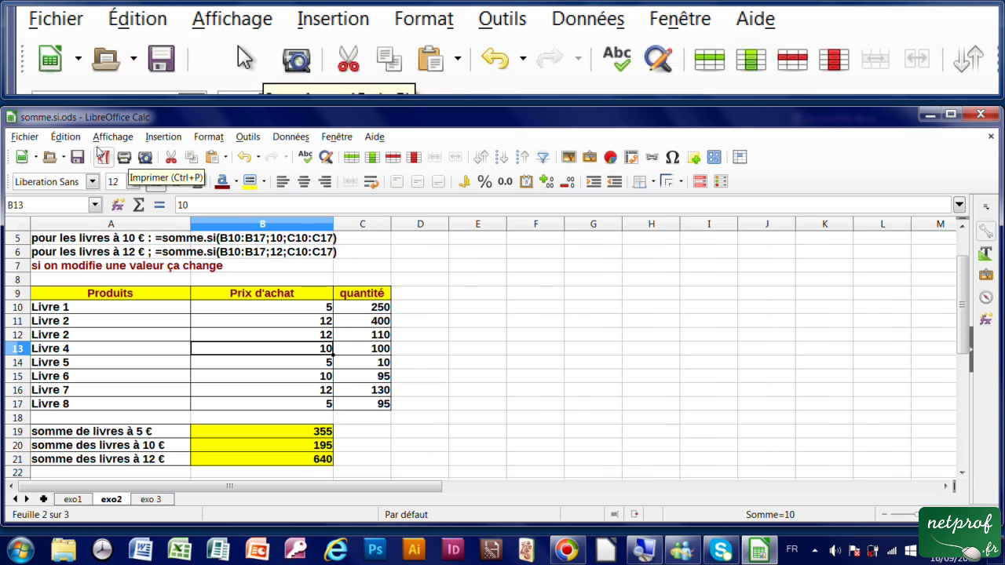
left_click(77, 158)
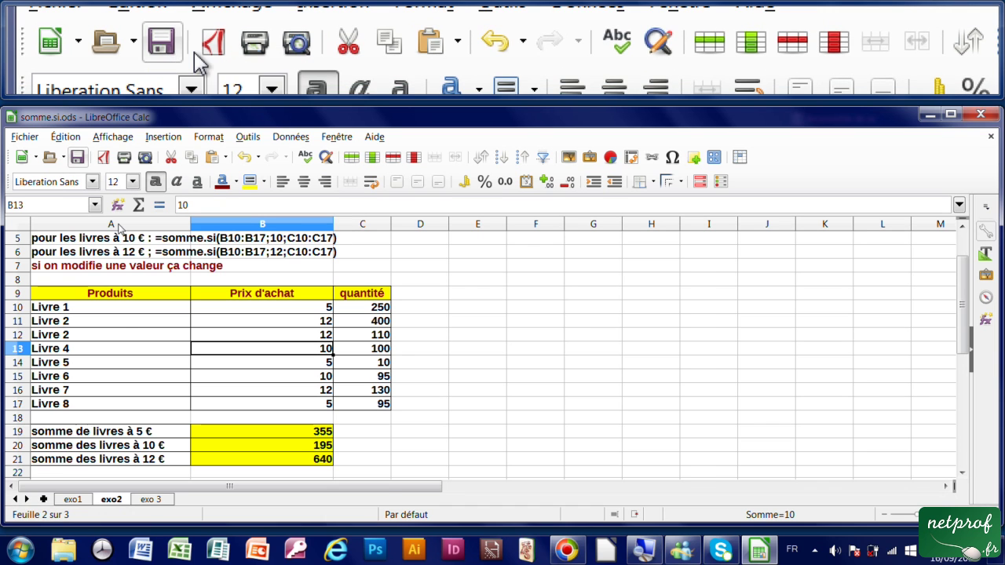
left_click(149, 500)
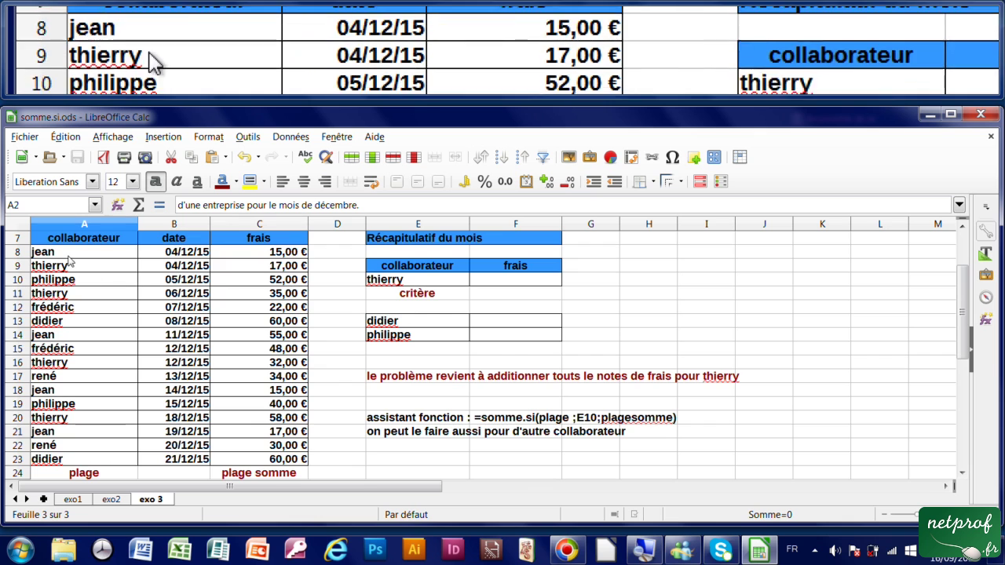
scroll(110, 267, "up", 2)
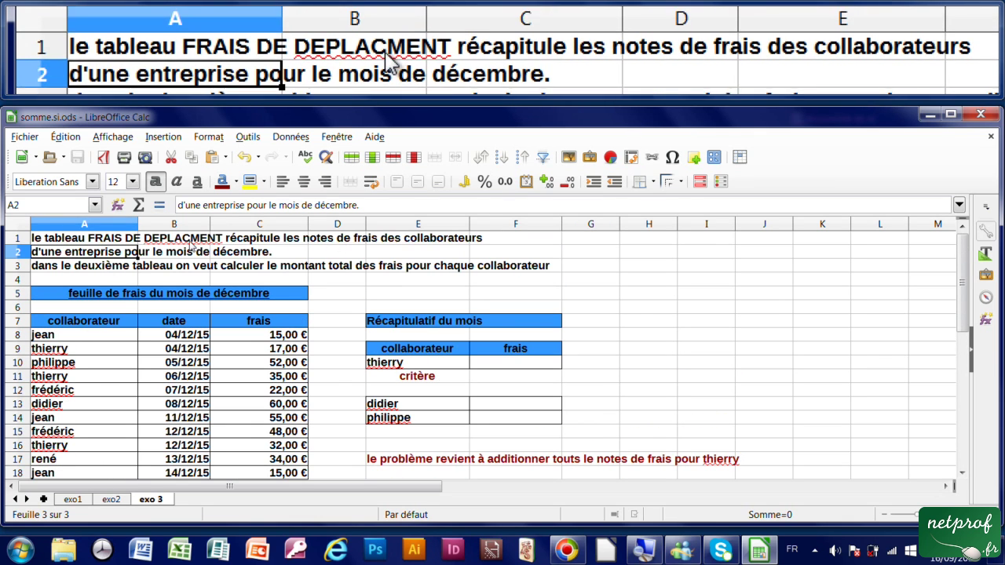
left_click(196, 242)
left_click(79, 240)
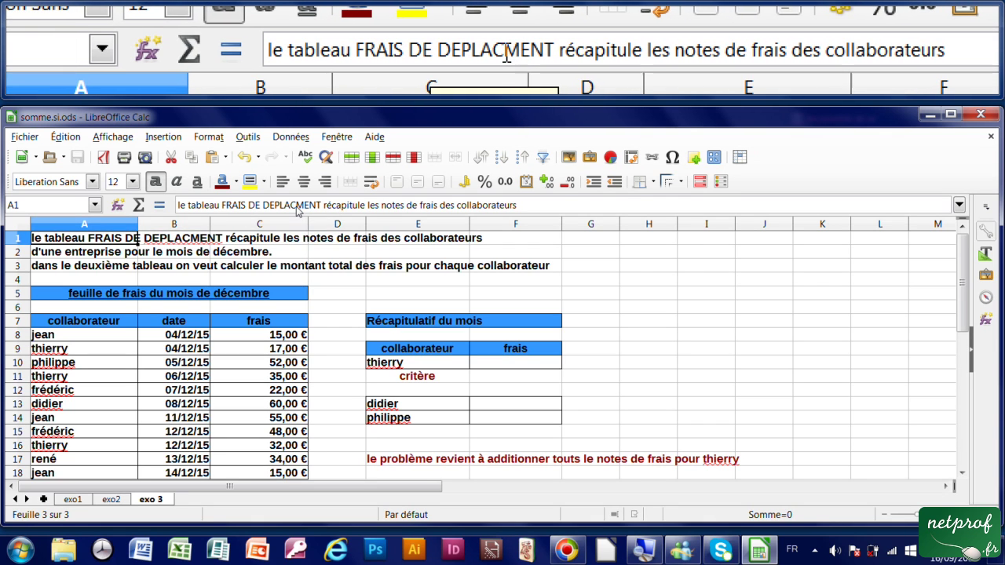
left_click(297, 209)
type("E")
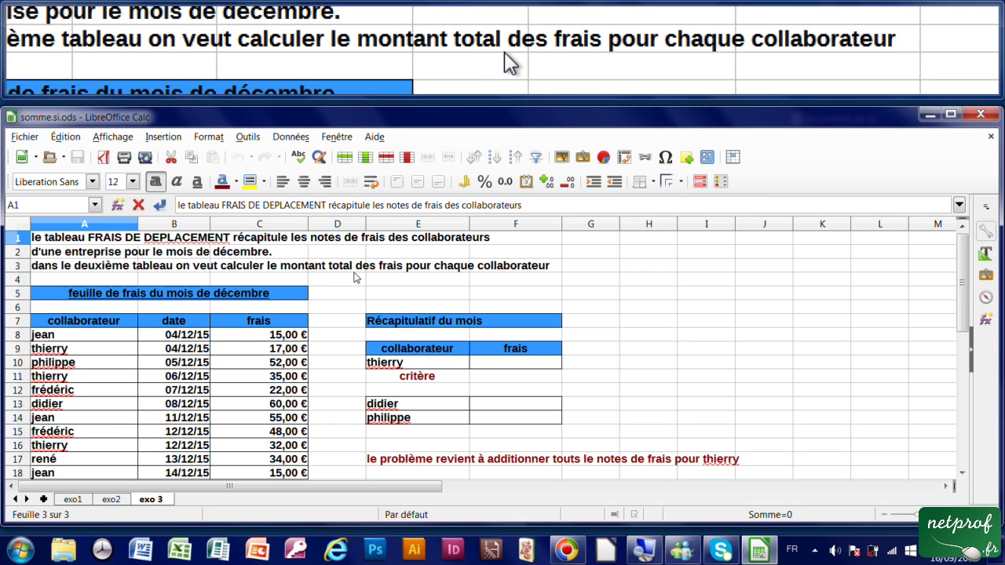
scroll(468, 277, "down", 2)
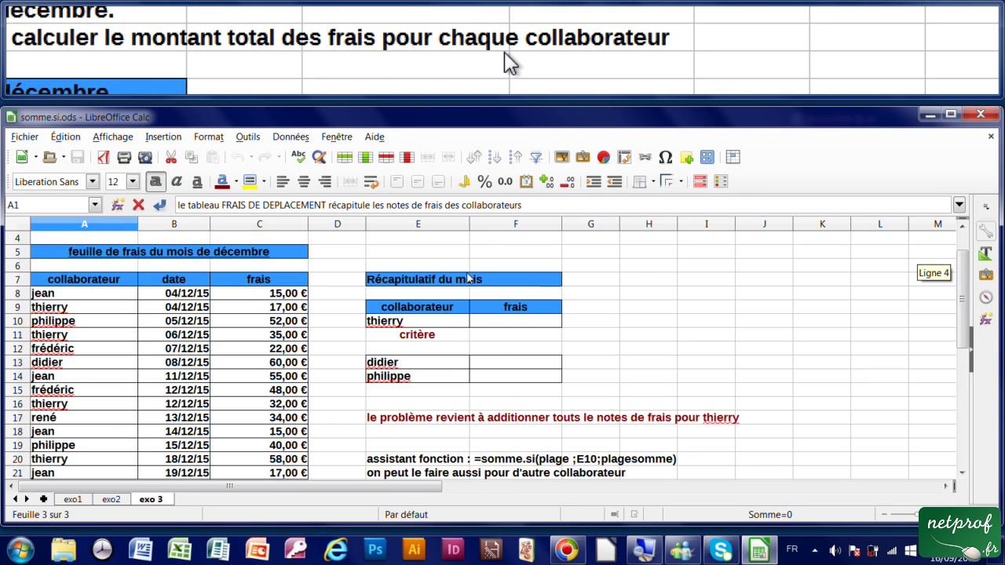
scroll(467, 278, "down", 1)
scroll(467, 277, "down", 1)
scroll(467, 277, "up", 1)
scroll(467, 277, "up", 1)
scroll(467, 277, "down", 1)
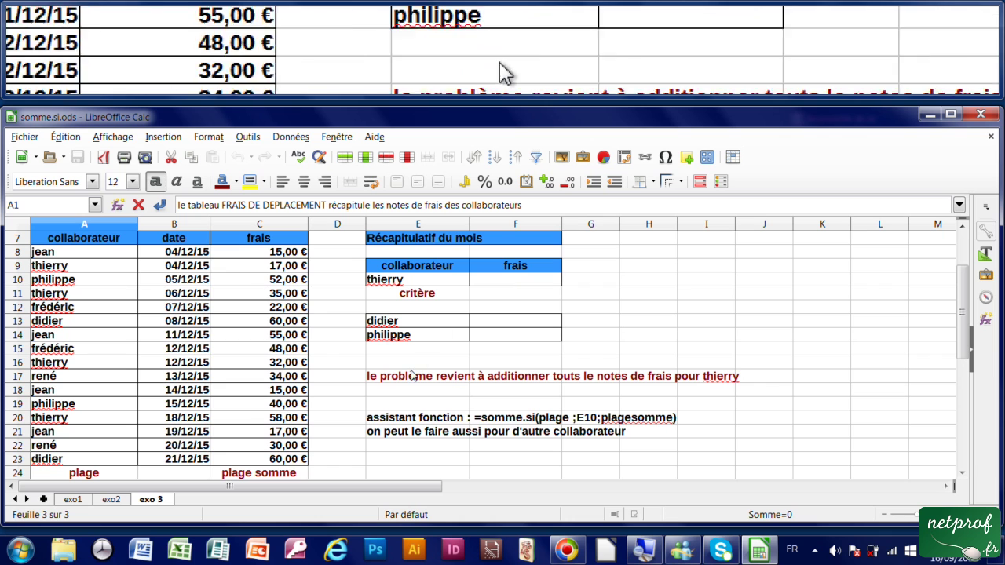
left_click(487, 285)
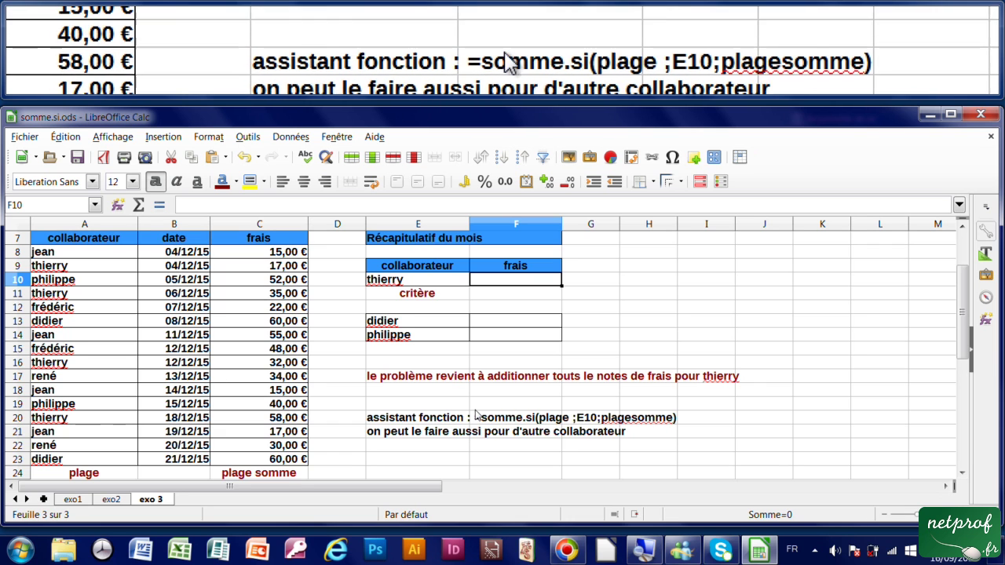
Start a SOMME.SI formula for F10 in the Function Wizard.
left_click(119, 205)
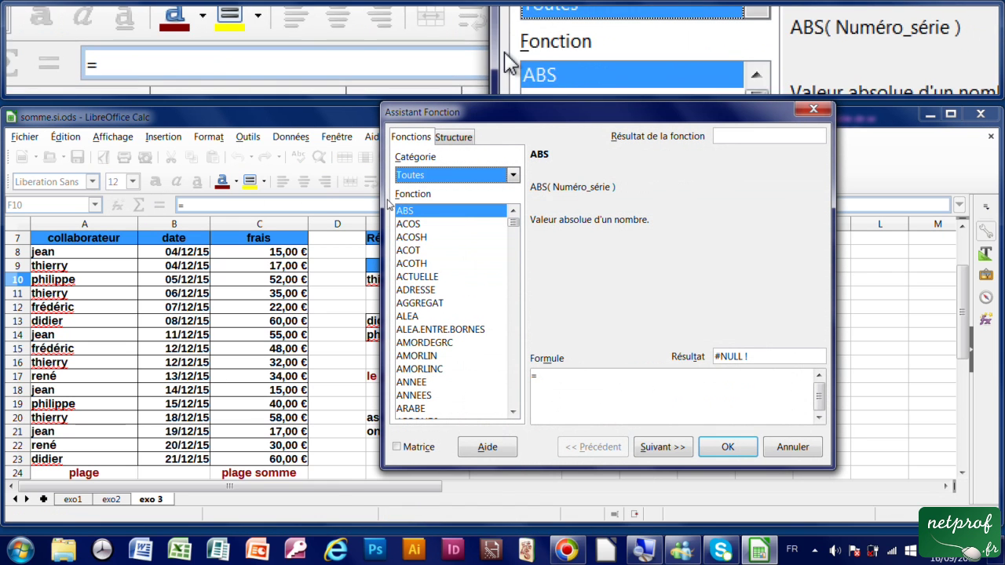
left_click_drag(471, 112, 603, 112)
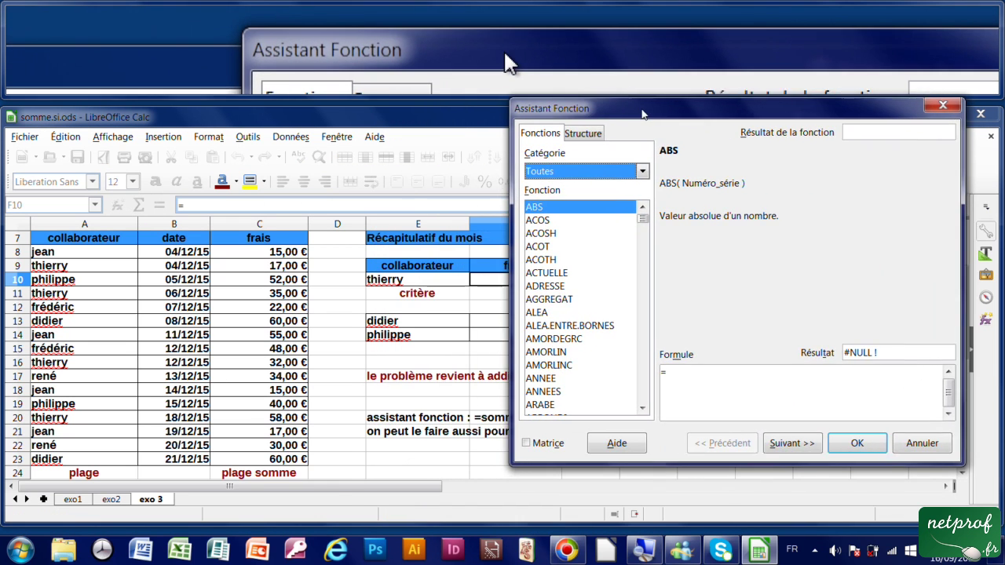
left_click_drag(645, 223, 648, 242)
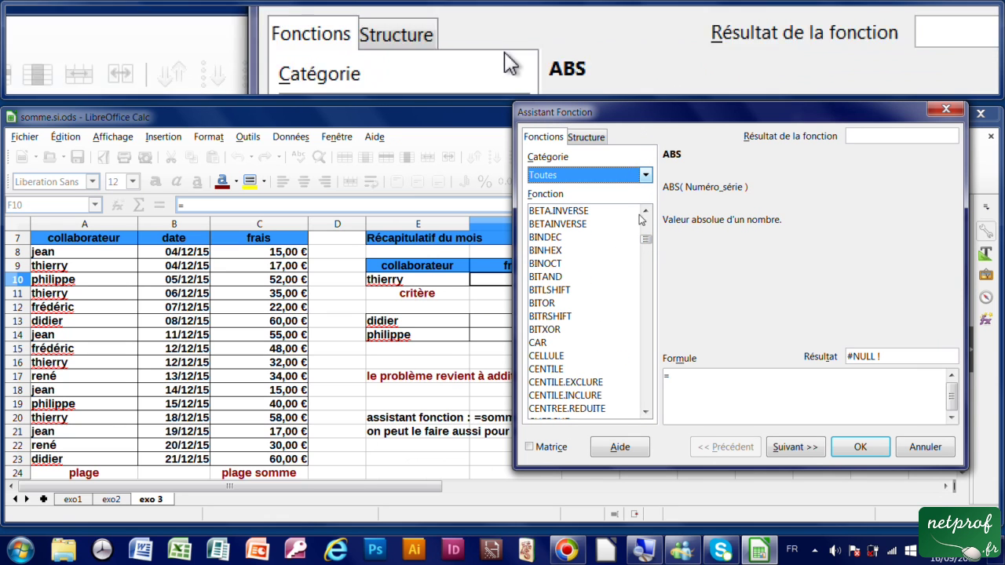
left_click_drag(649, 246, 646, 378)
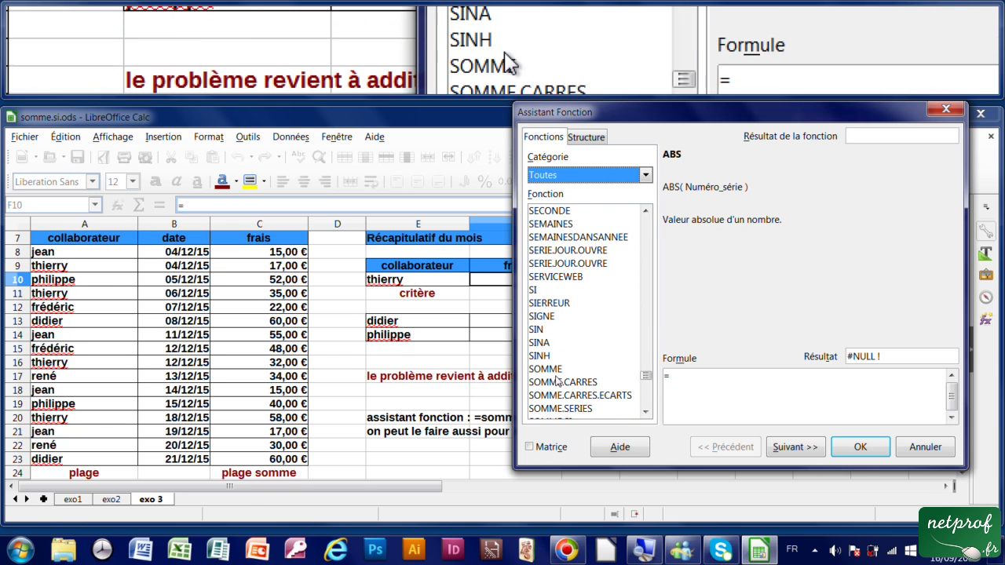
scroll(562, 360, "down", 1)
scroll(562, 360, "down", 1)
left_click(559, 343)
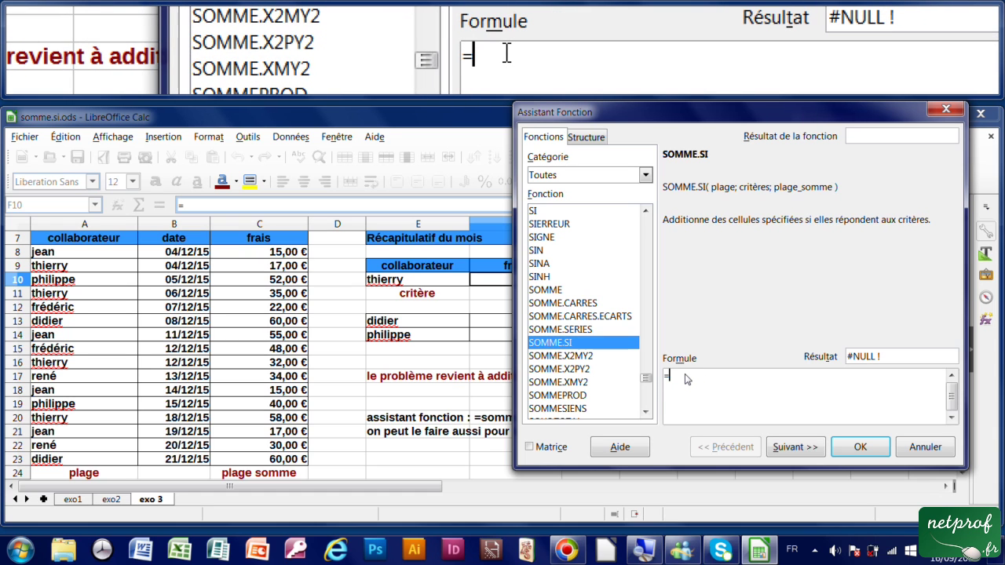
left_click(685, 374)
type("somme.si")
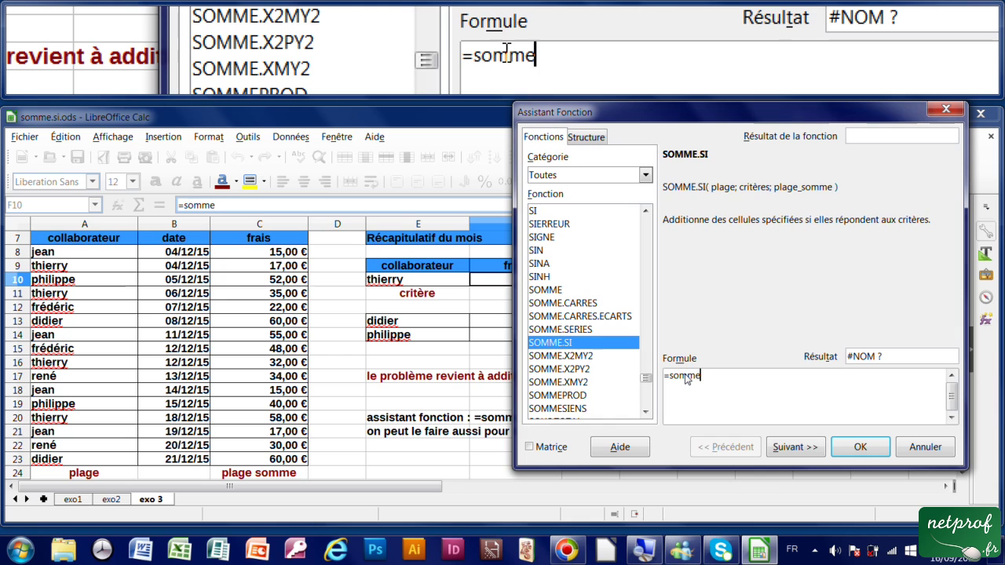
type("(")
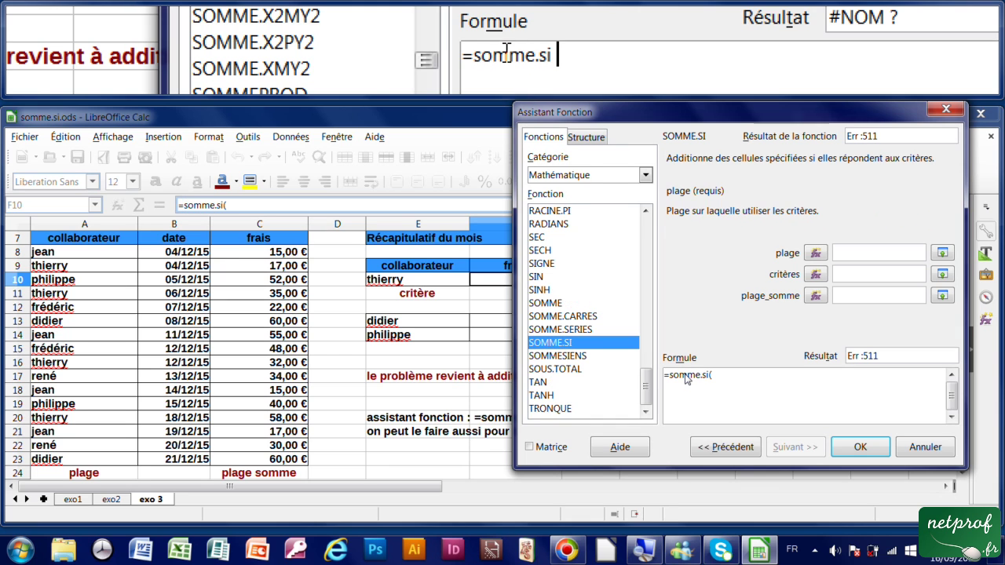
Set the plage argument to the collaborator names A8:A23.
left_click(838, 254)
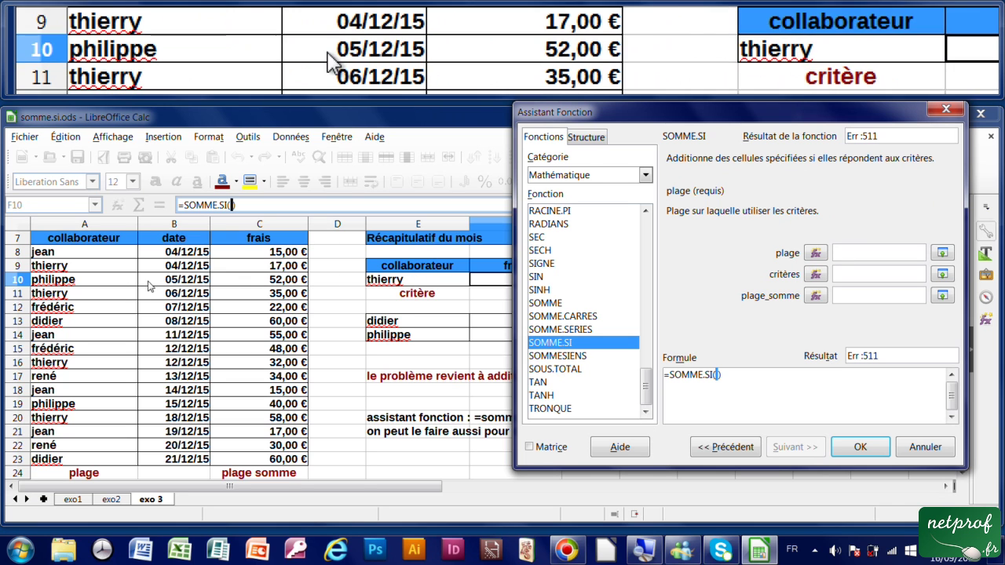
left_click_drag(76, 252, 70, 461)
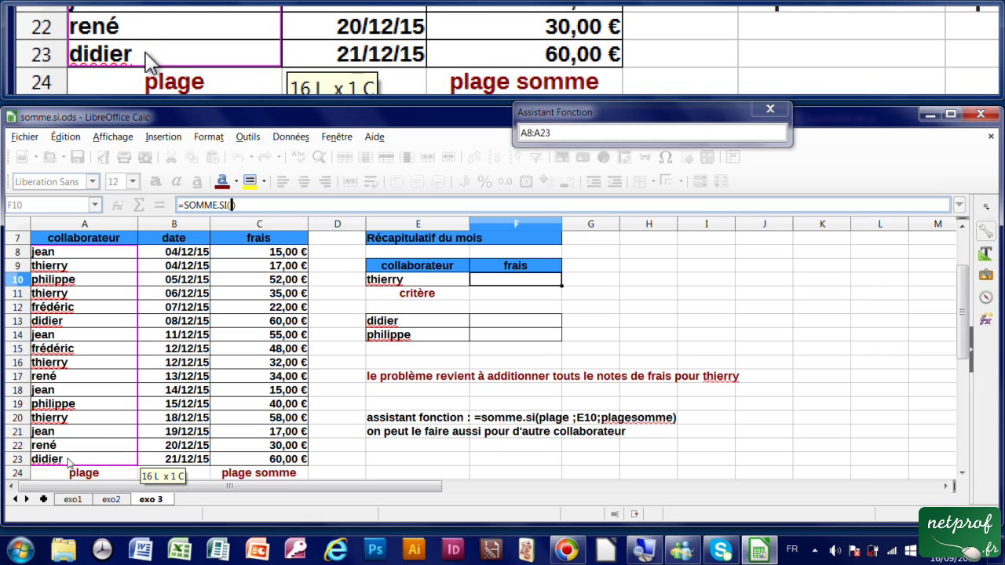
key("Return")
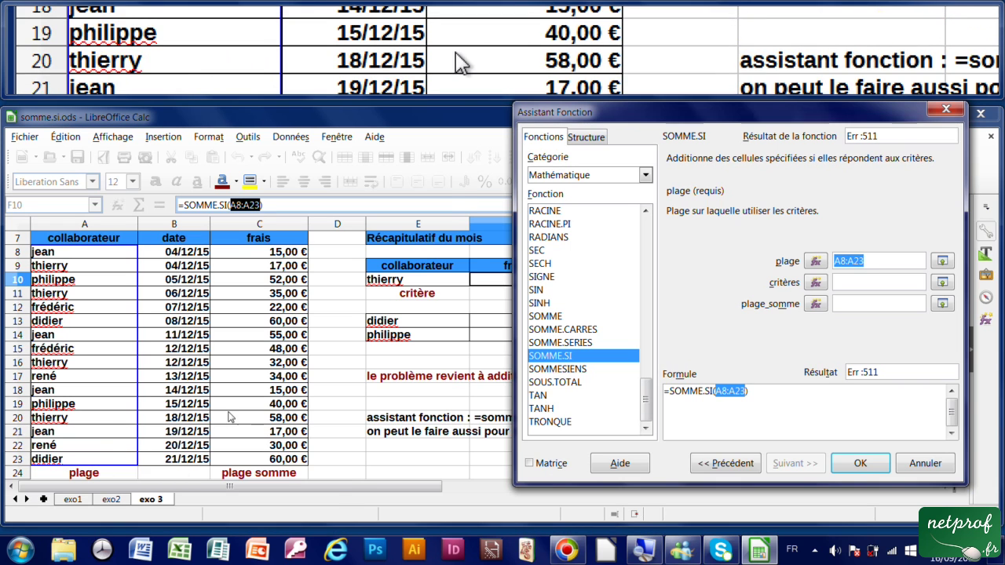
left_click(854, 287)
mouse_move(770, 118)
left_mouse_down()
mouse_move(768, 146)
mouse_move(881, 131)
left_mouse_up()
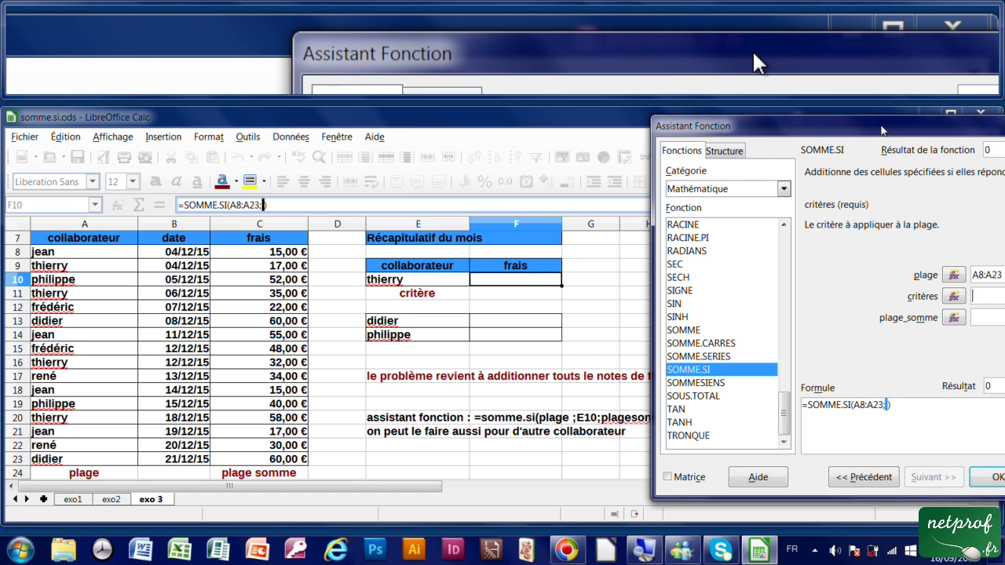
mouse_move(882, 131)
left_mouse_down()
mouse_move(903, 131)
mouse_move(833, 124)
mouse_move(789, 136)
left_mouse_up()
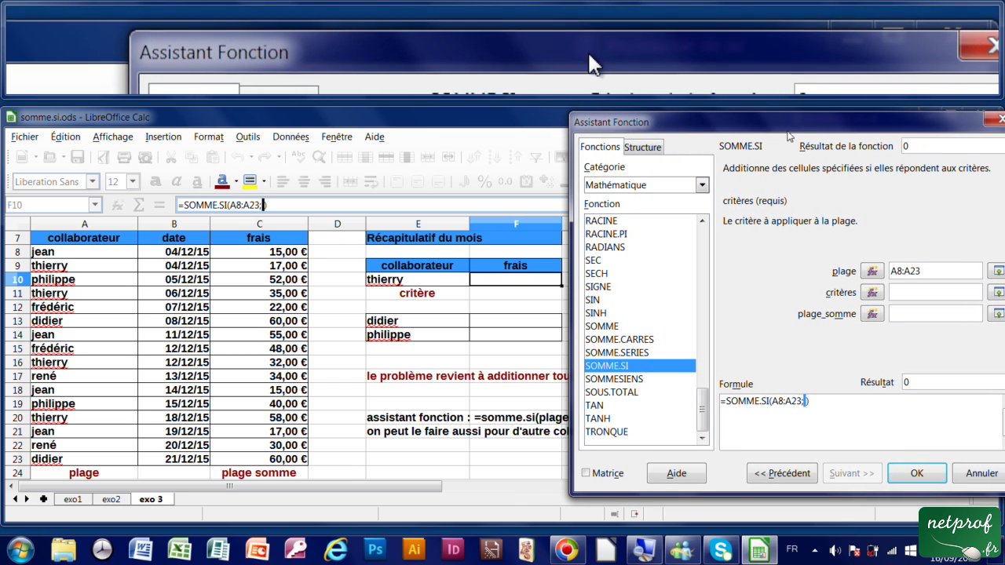
Set critères to E10 and plage_somme to C8:C23, previewing 142 for thierry.
left_click(394, 284)
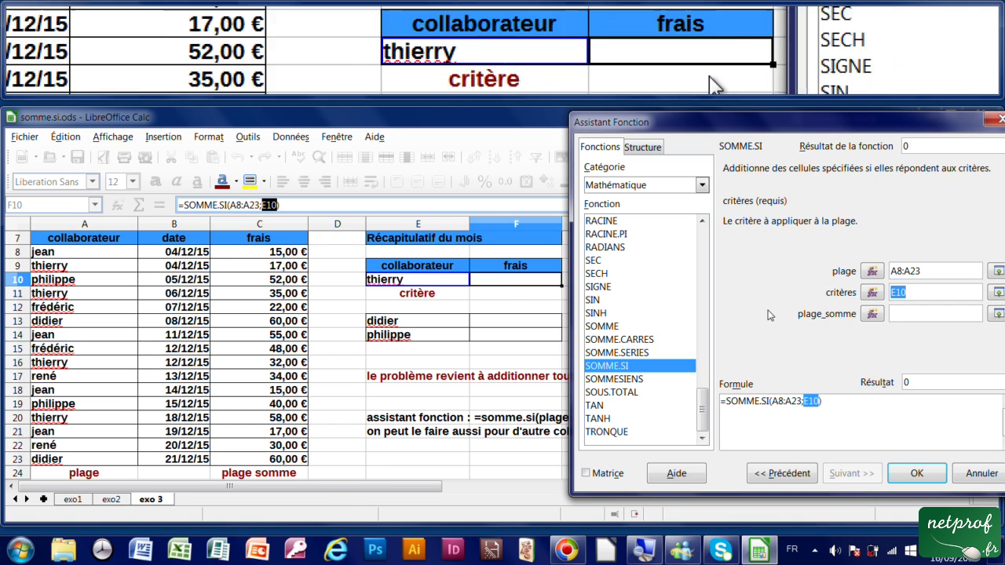
left_click(899, 316)
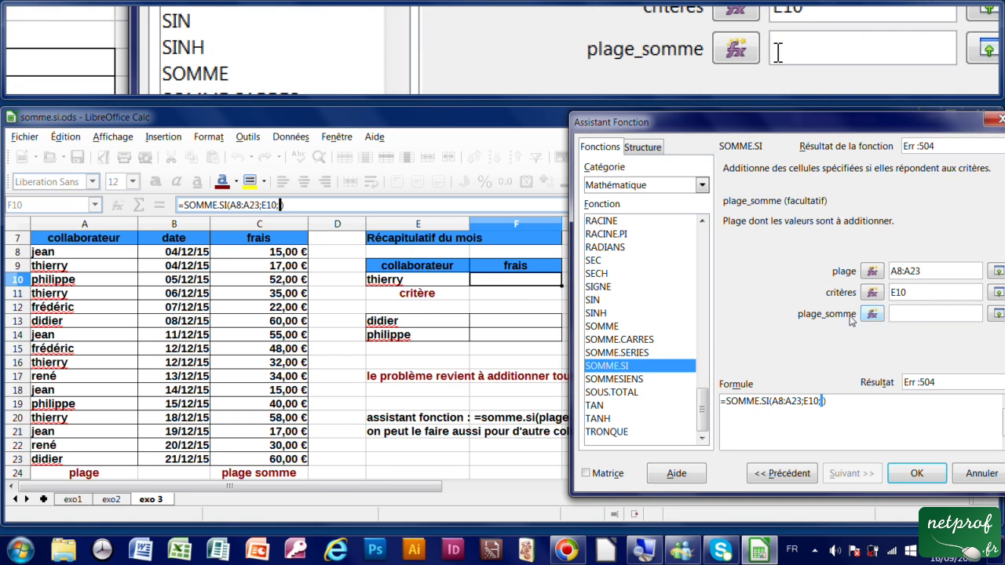
left_click(265, 252)
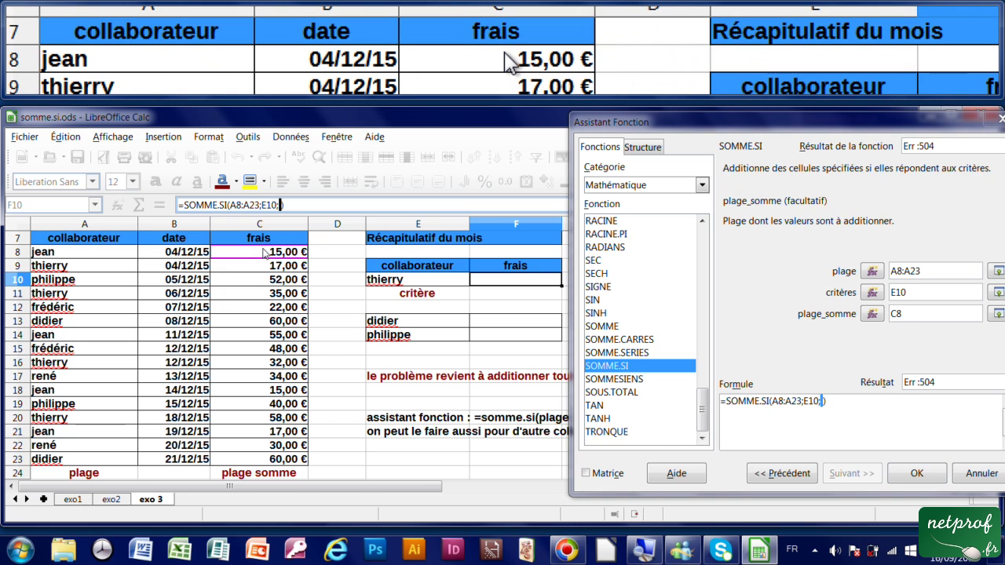
left_click_drag(266, 252, 259, 458)
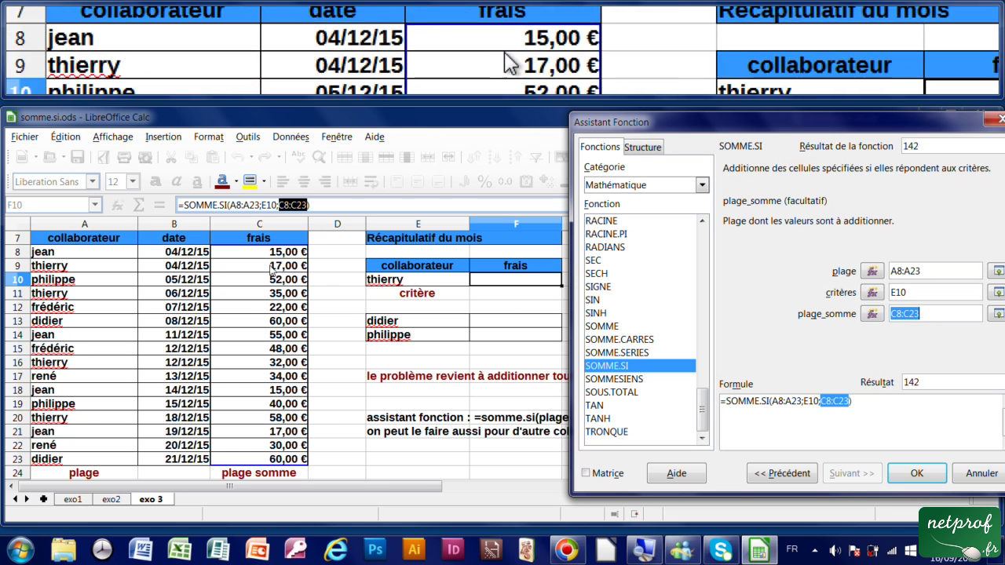
left_click(867, 407)
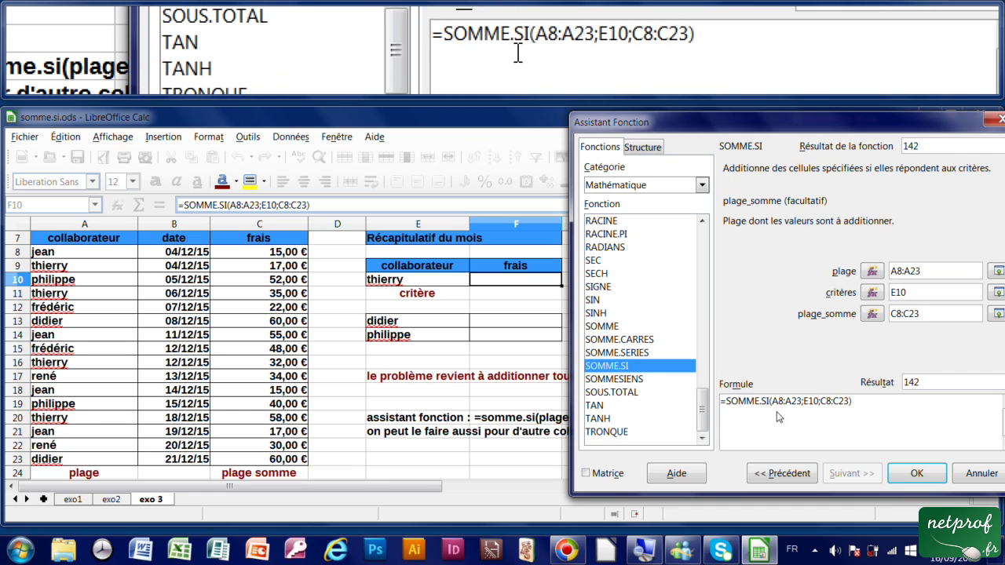
Confirm thierry's 142, then begin =somme.si(A8:A23; in F13.
left_click(917, 474)
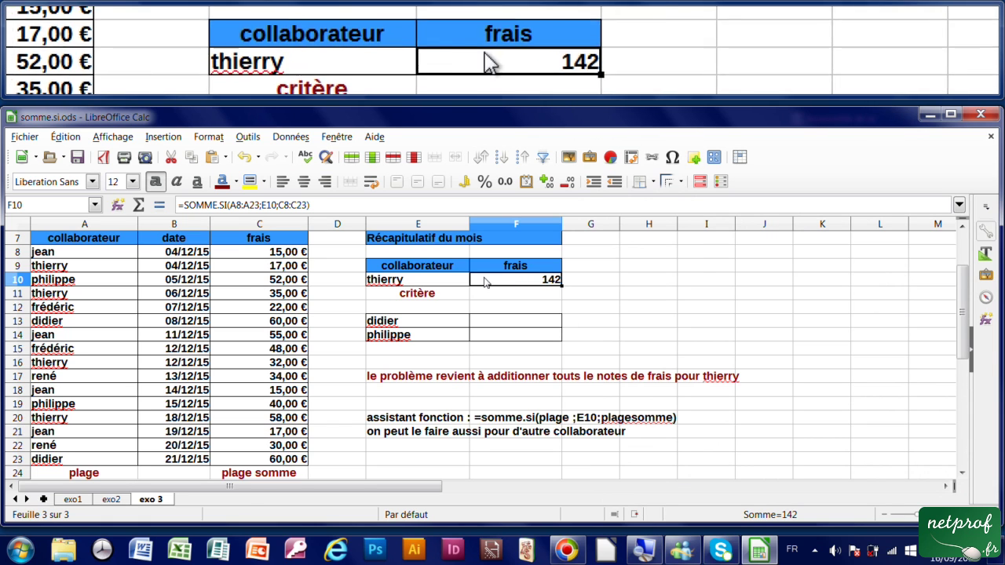
left_click(500, 327)
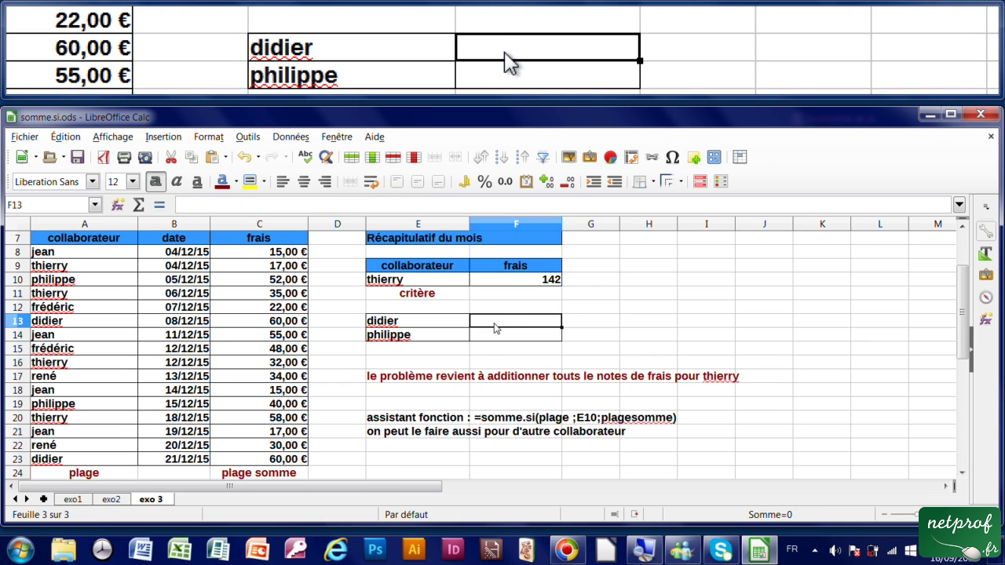
type("=")
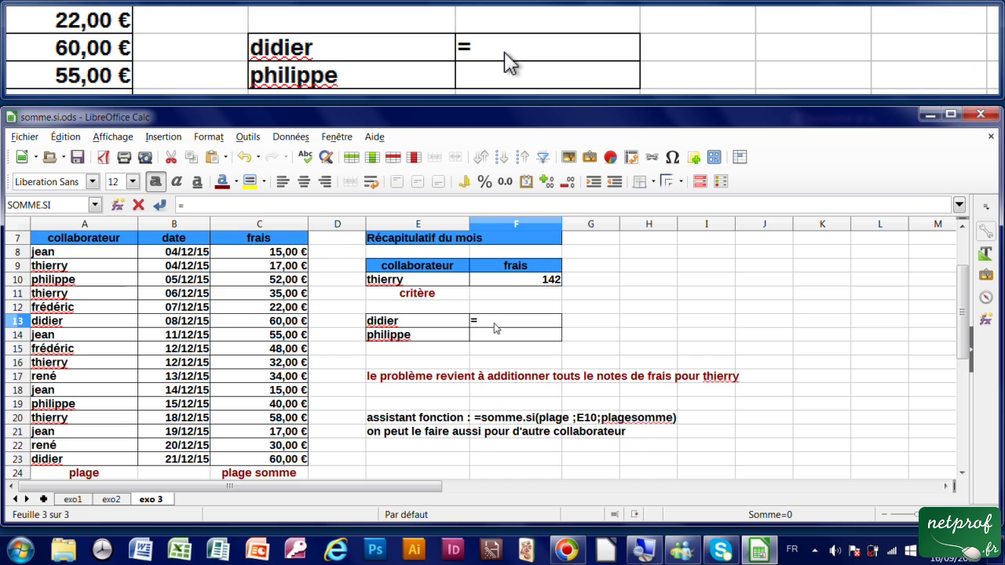
type("somm")
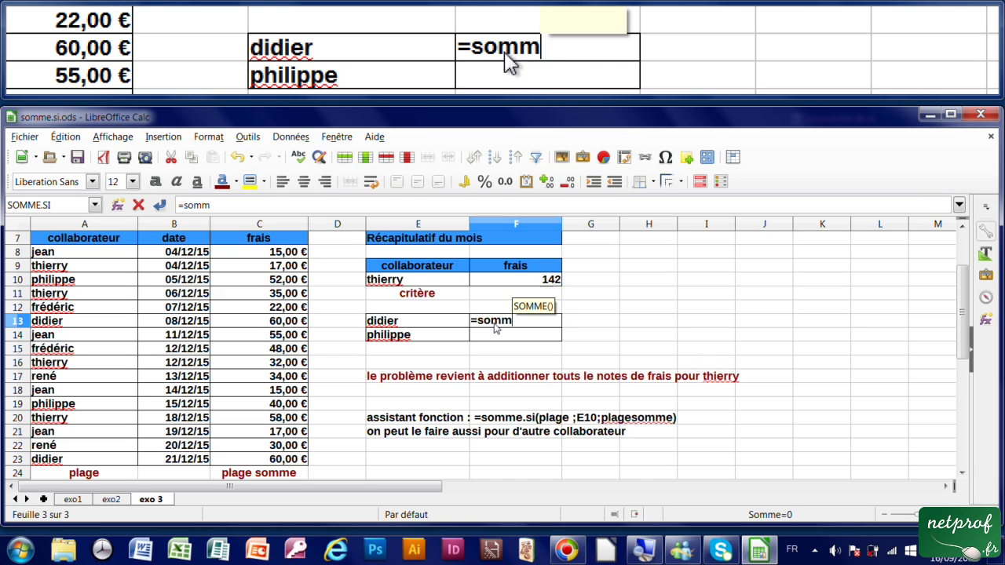
type("e.si(")
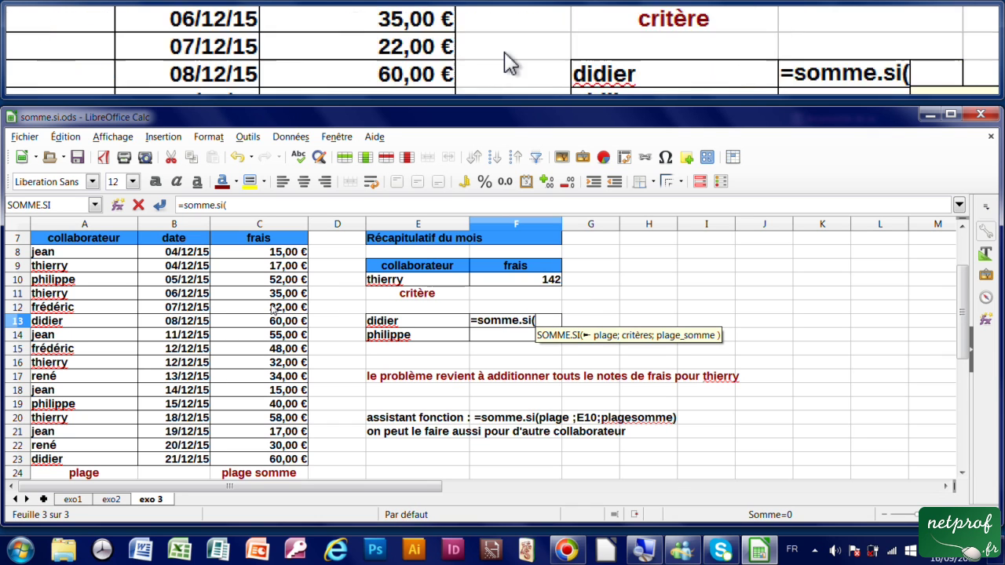
left_click_drag(69, 253, 72, 463)
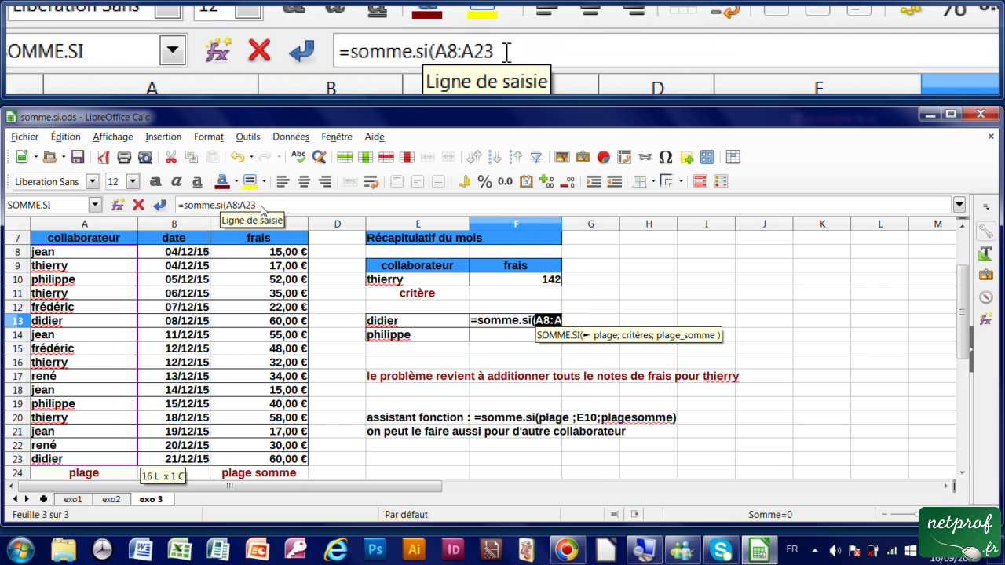
left_click(261, 208)
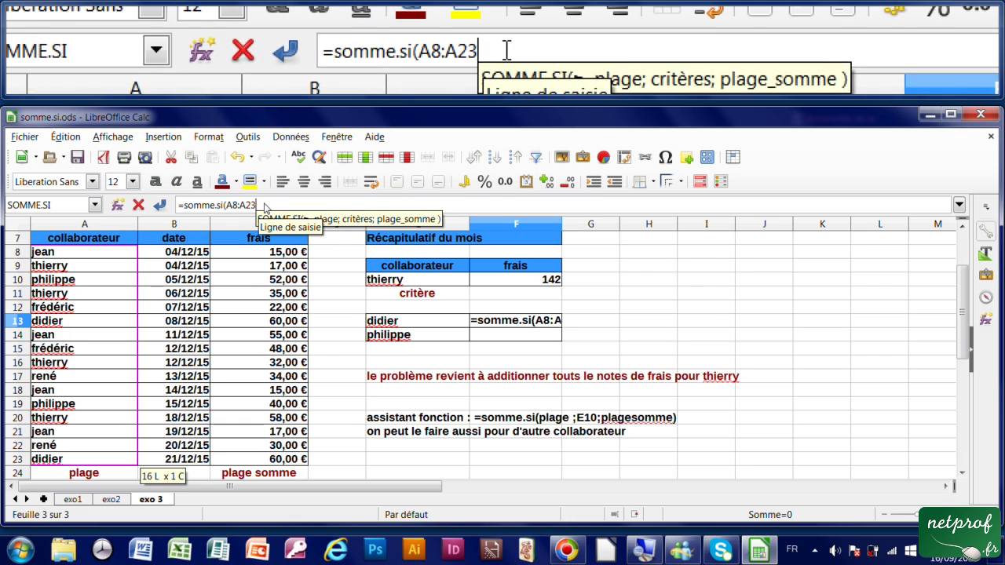
type(";")
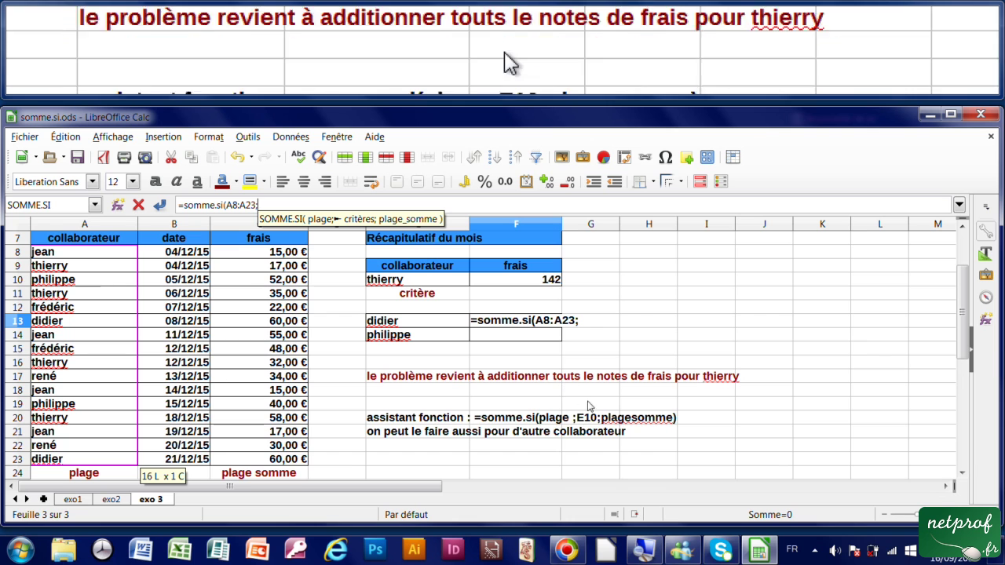
Add criterion E13 and sum range C8:C23, giving didier's total of 120.
left_click(398, 324)
left_click(611, 325)
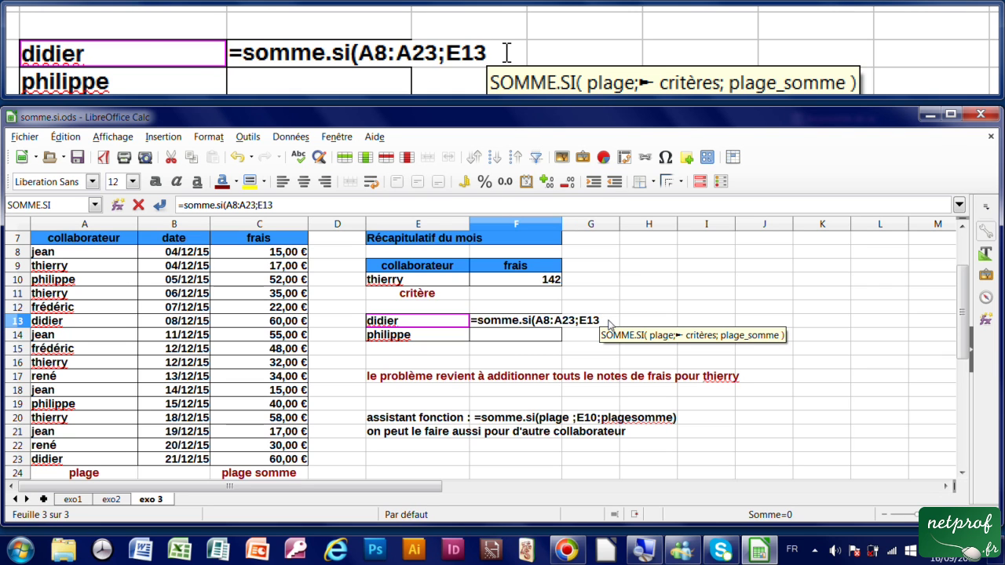
type(";")
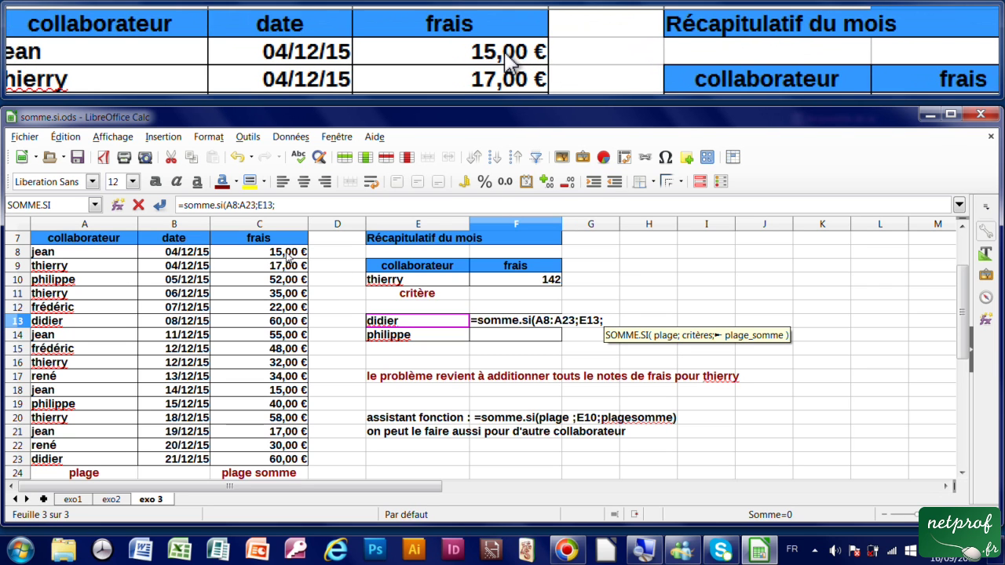
left_click_drag(288, 256, 285, 460)
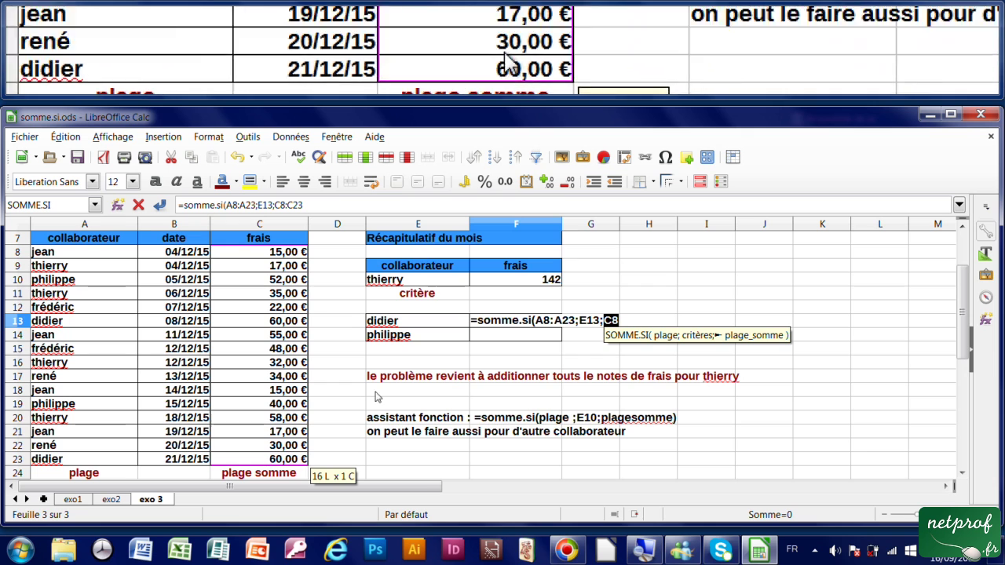
left_click(331, 208)
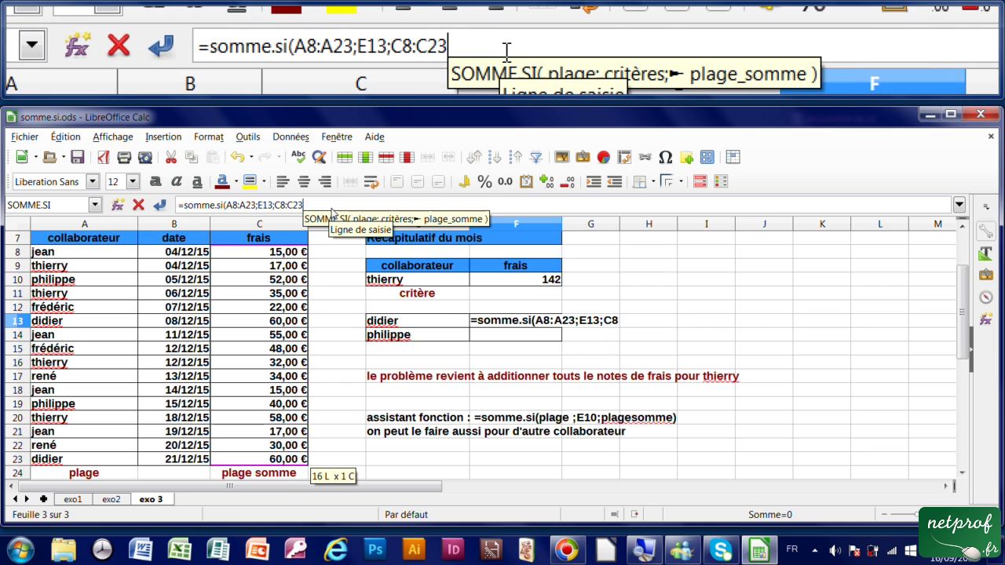
type(")")
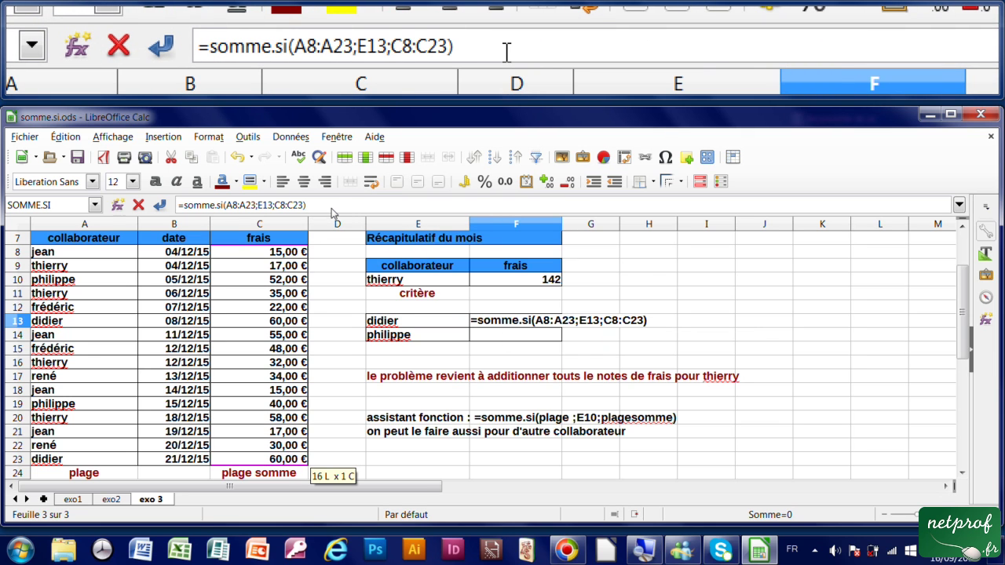
key("Return")
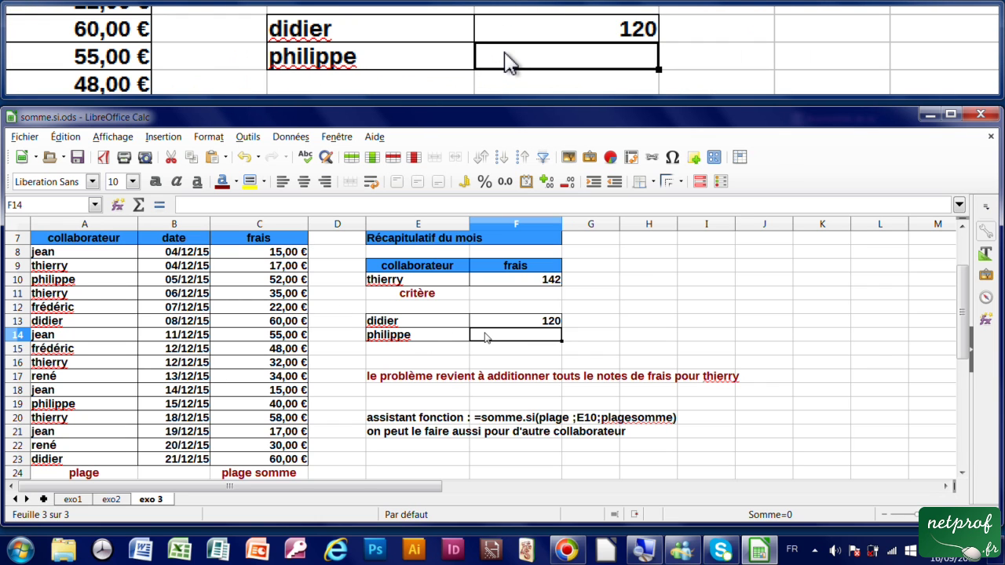
Begin =somme.si( in F14 with the names A8:A23 as range.
type("=somme")
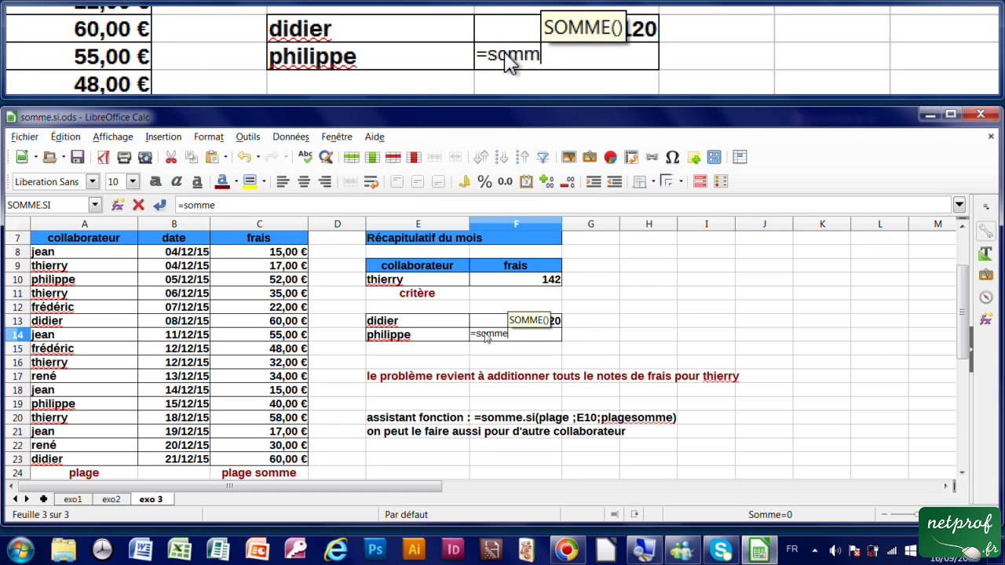
type(".si(")
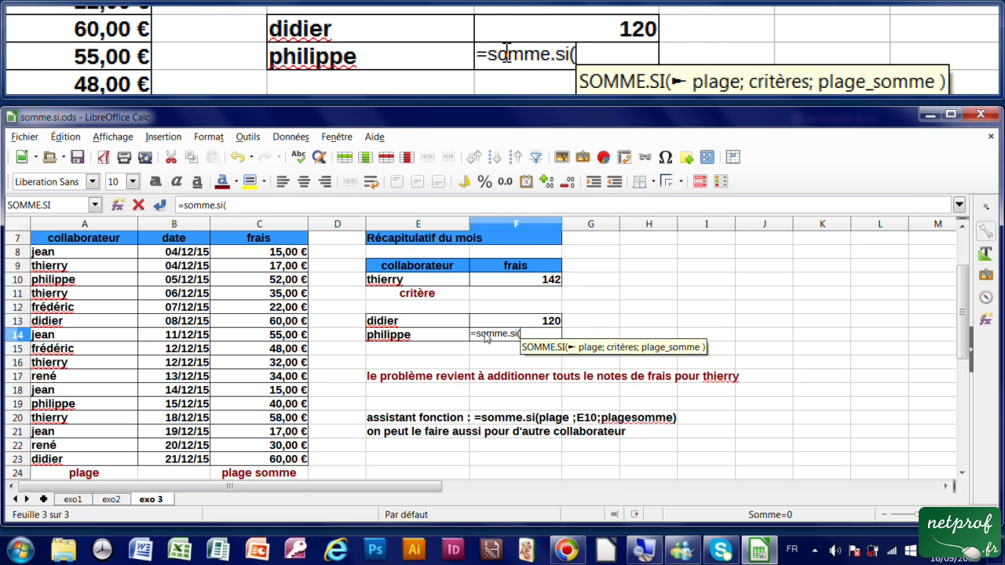
left_click(43, 252)
left_click_drag(61, 292, 47, 460)
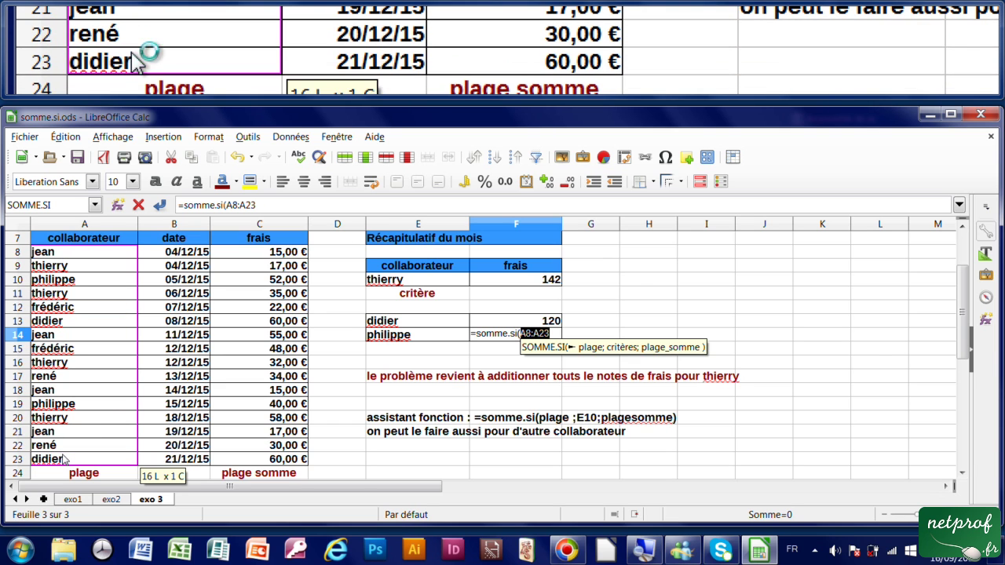
left_click(553, 336)
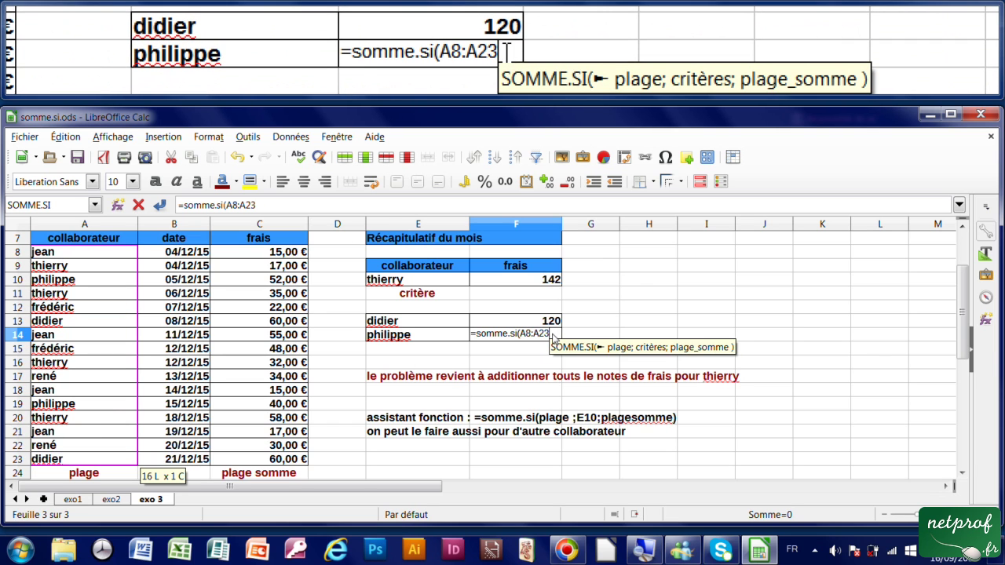
type(";")
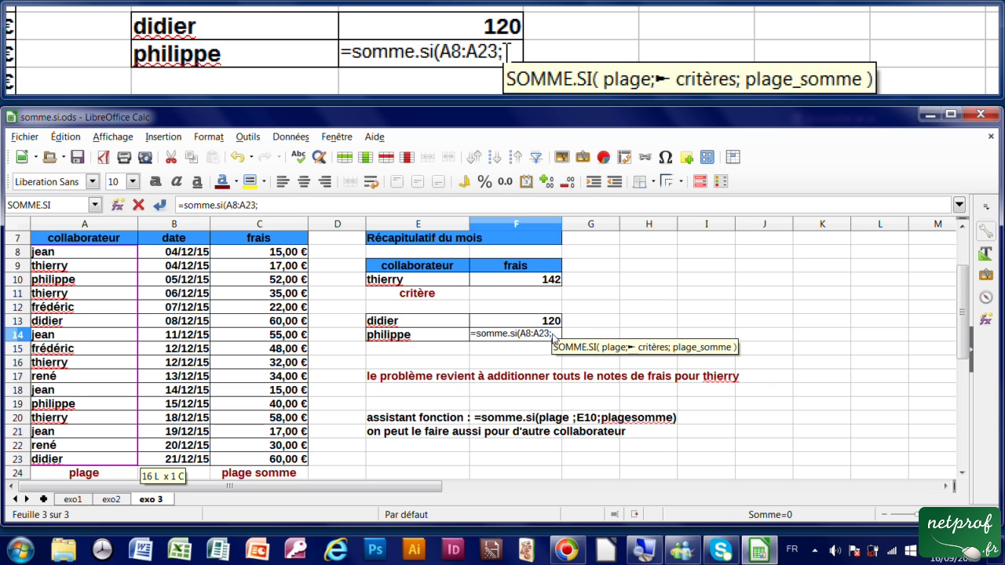
Add criterion E14 and sum range C8:C23, giving philippe's total of 92.
left_click(406, 336)
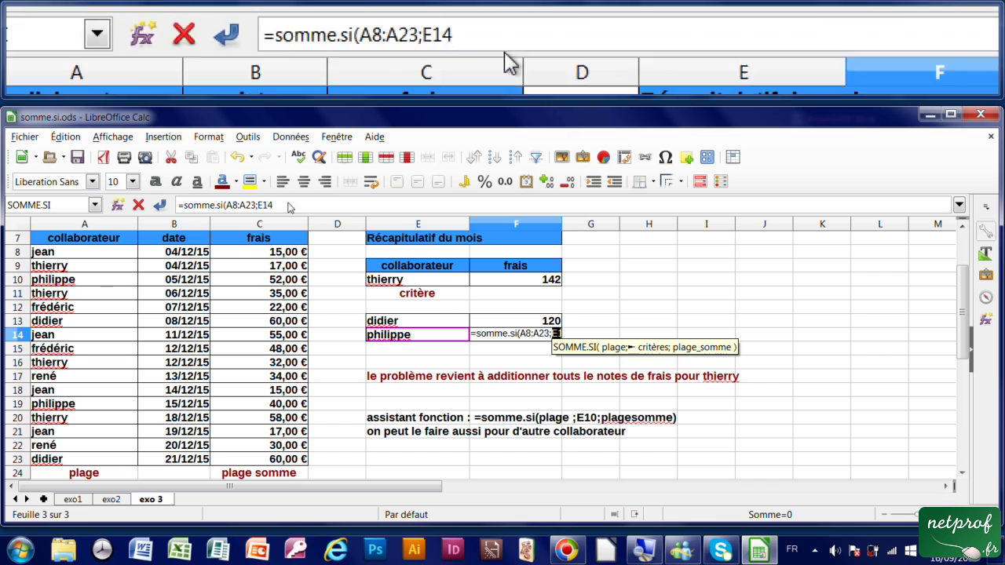
left_click(291, 207)
type(";")
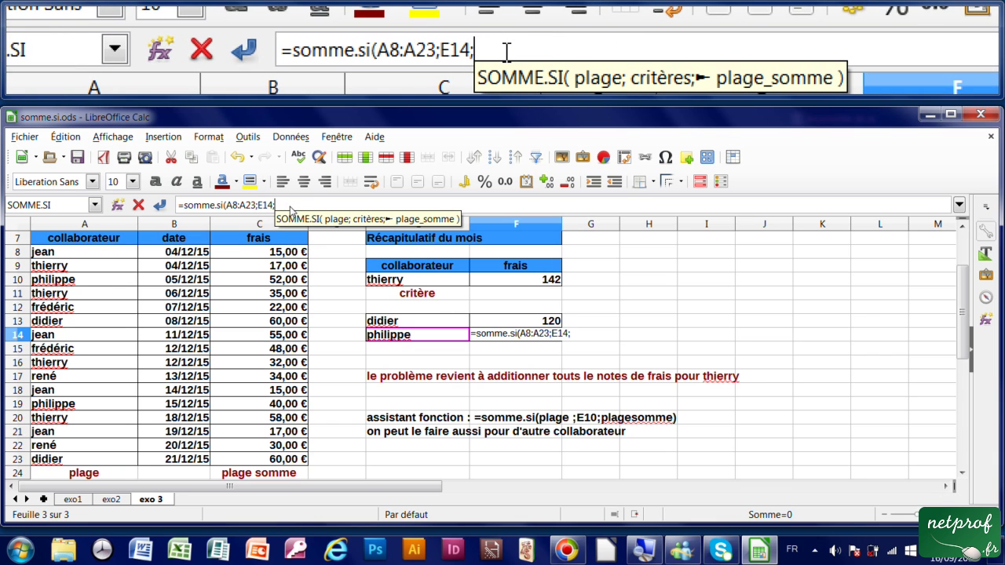
left_click_drag(259, 251, 264, 461)
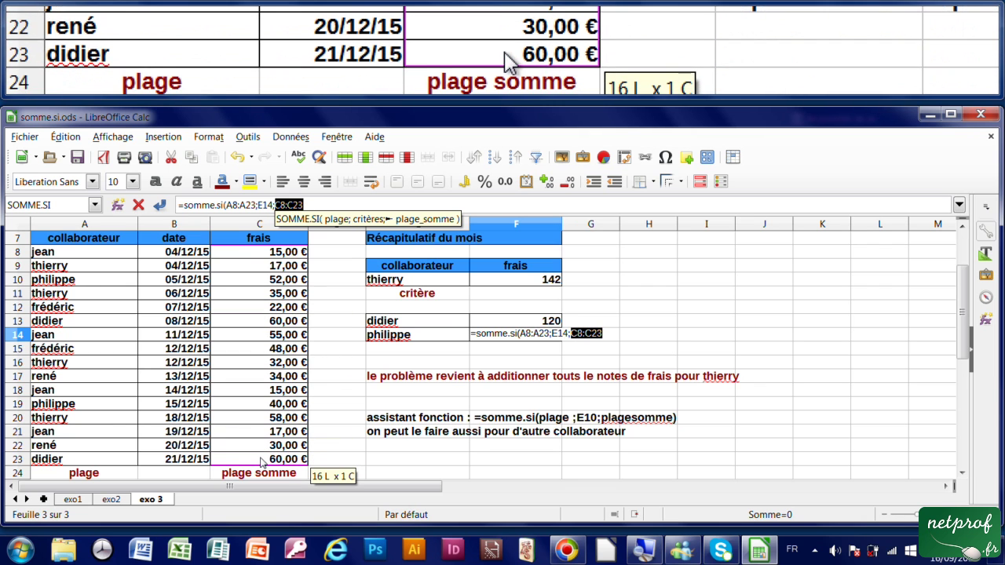
left_click(320, 209)
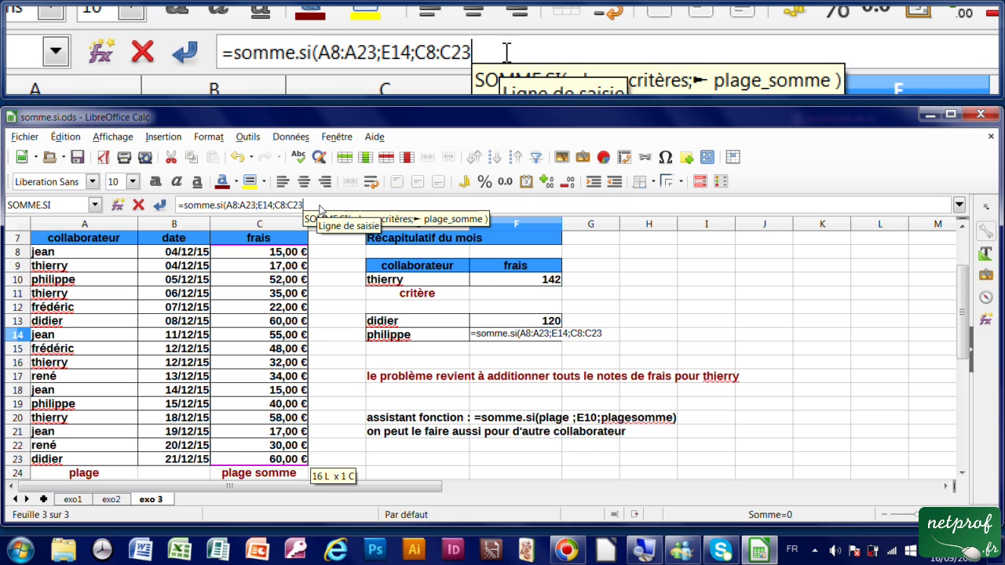
type(")")
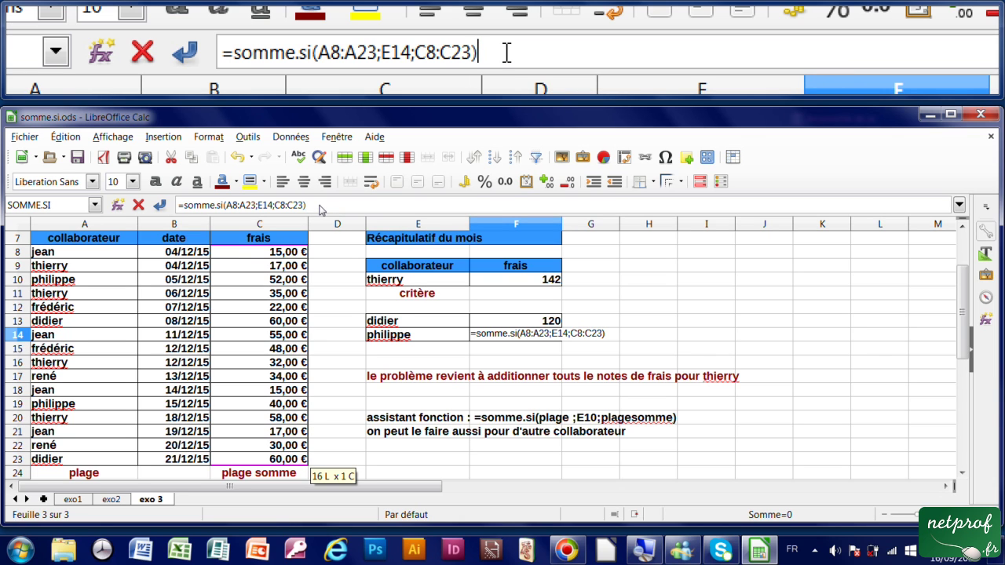
key("Return")
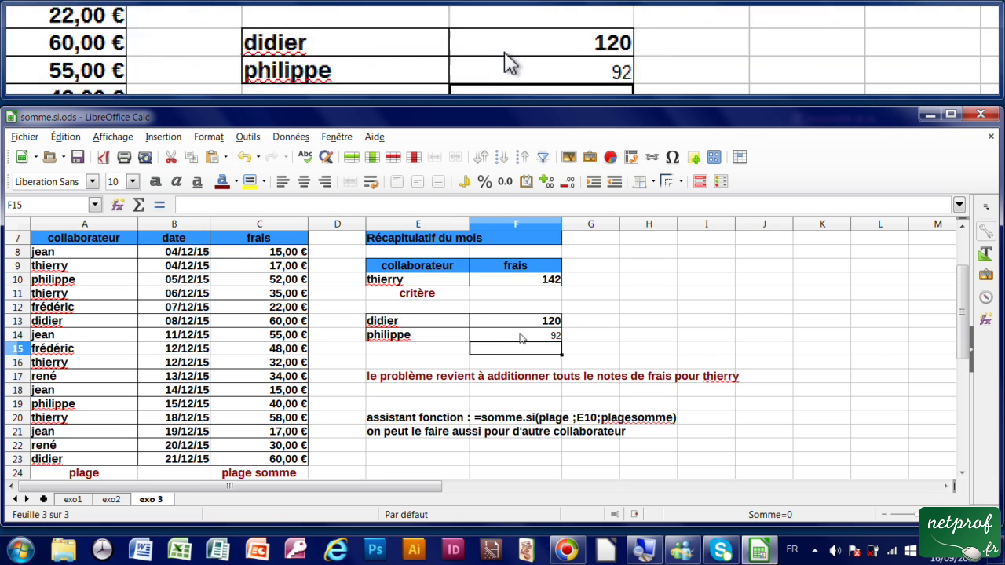
left_click(522, 337)
Make philippe's total of 92 bold at font size 11.
left_click(157, 184)
left_click(134, 184)
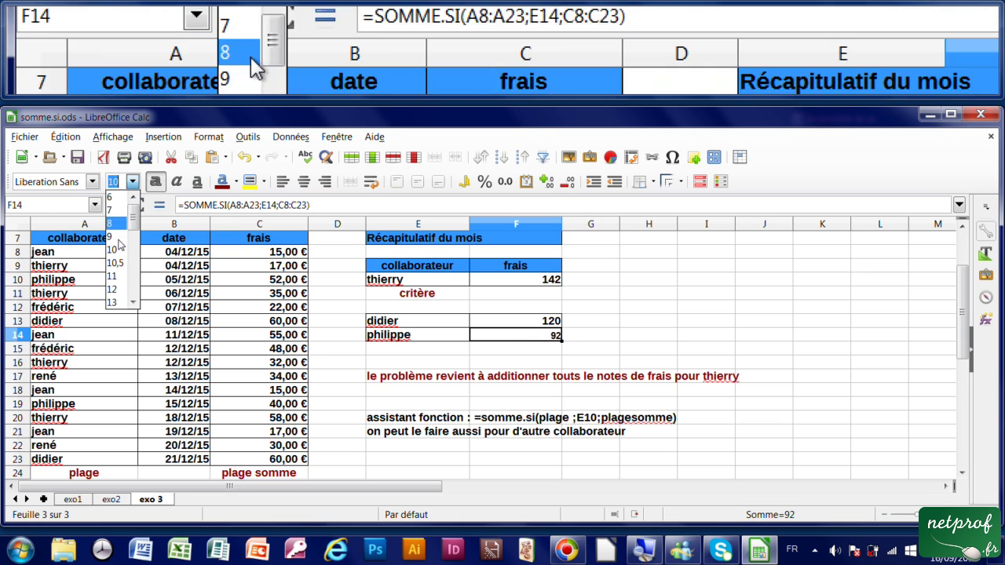
left_click(115, 277)
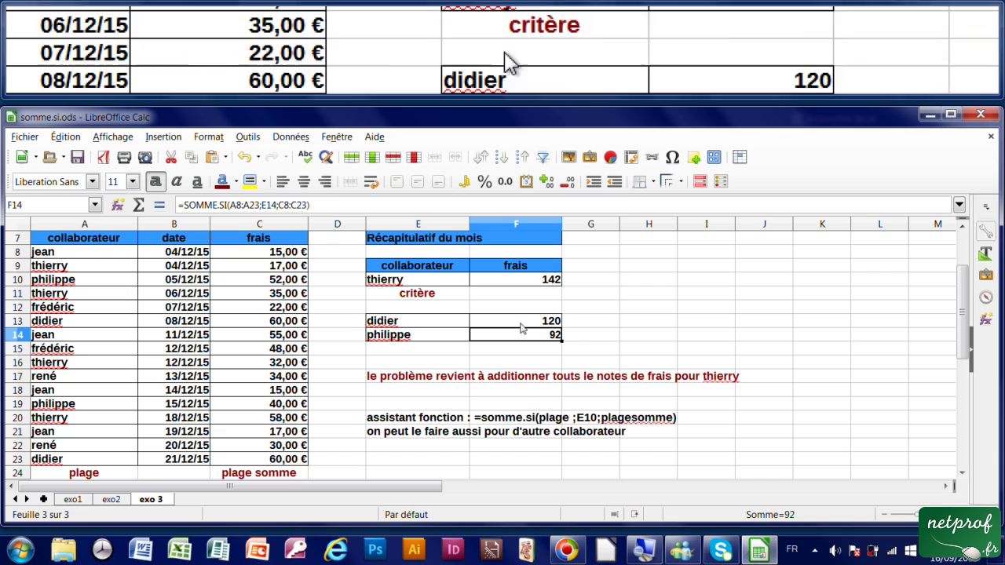
key("Right")
Check the formulas in F10, F13 and F14, then save the workbook.
left_click(508, 280)
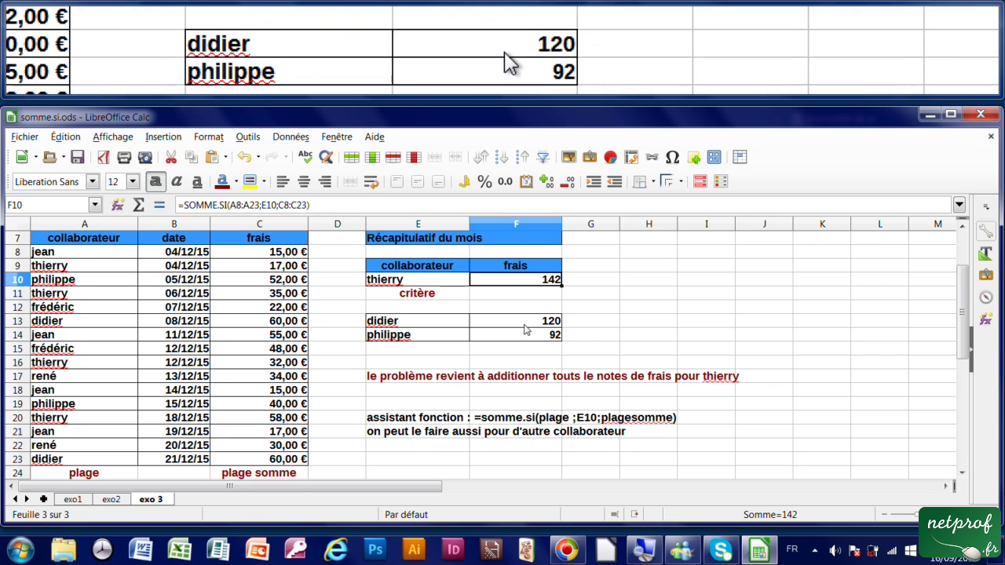
left_click(524, 323)
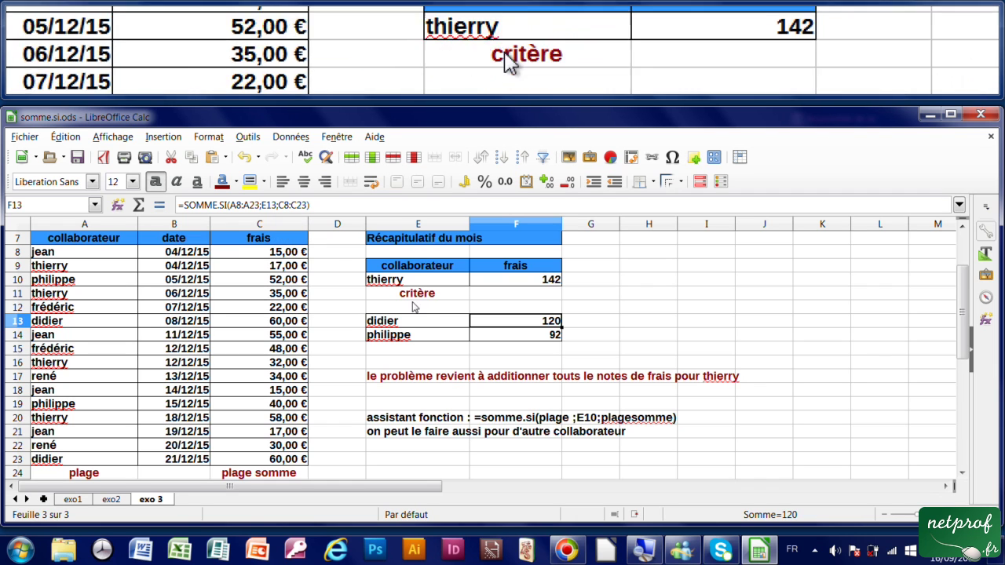
left_click(525, 337)
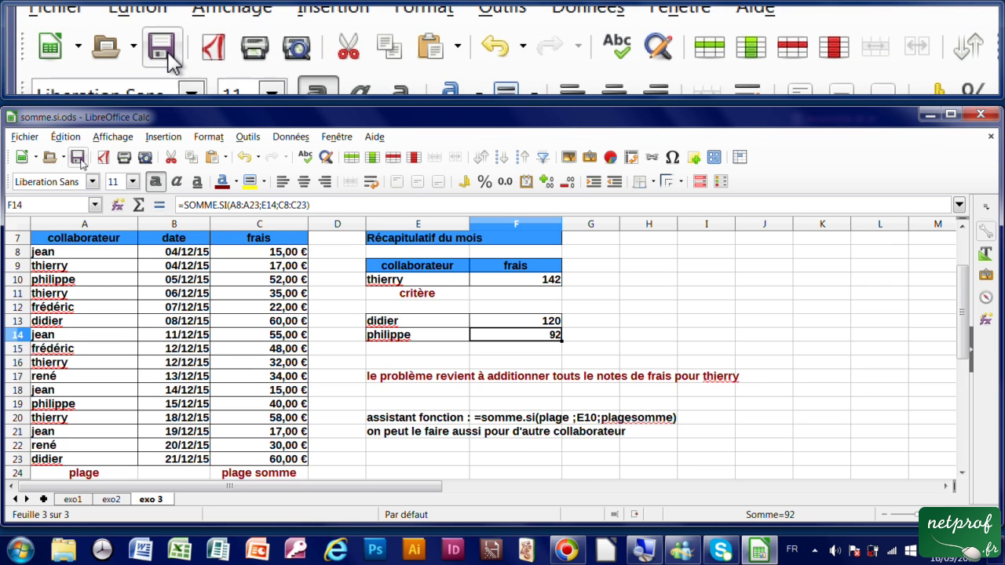
left_click(78, 158)
scroll(317, 334, "up", 2)
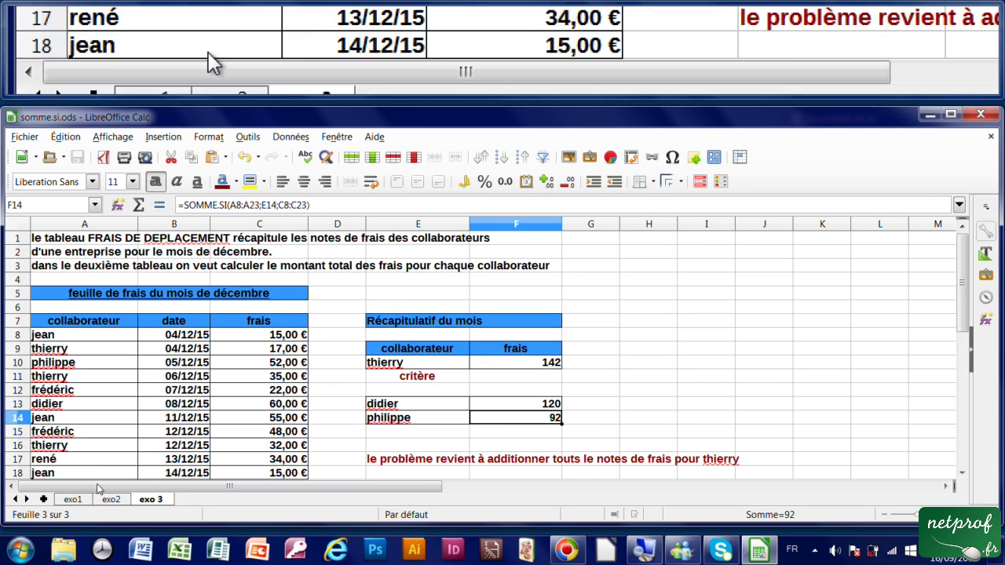
left_click(79, 500)
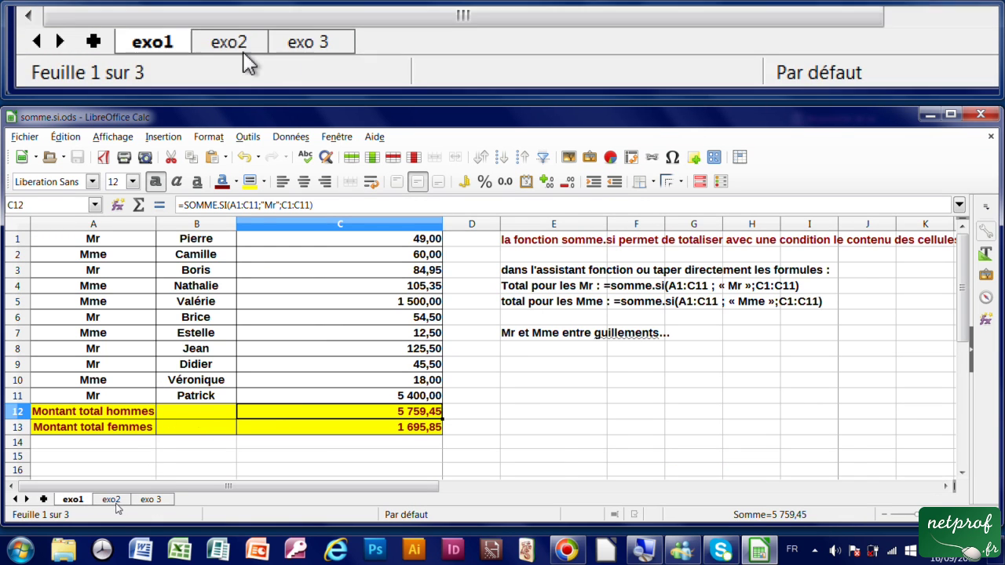
left_click(112, 501)
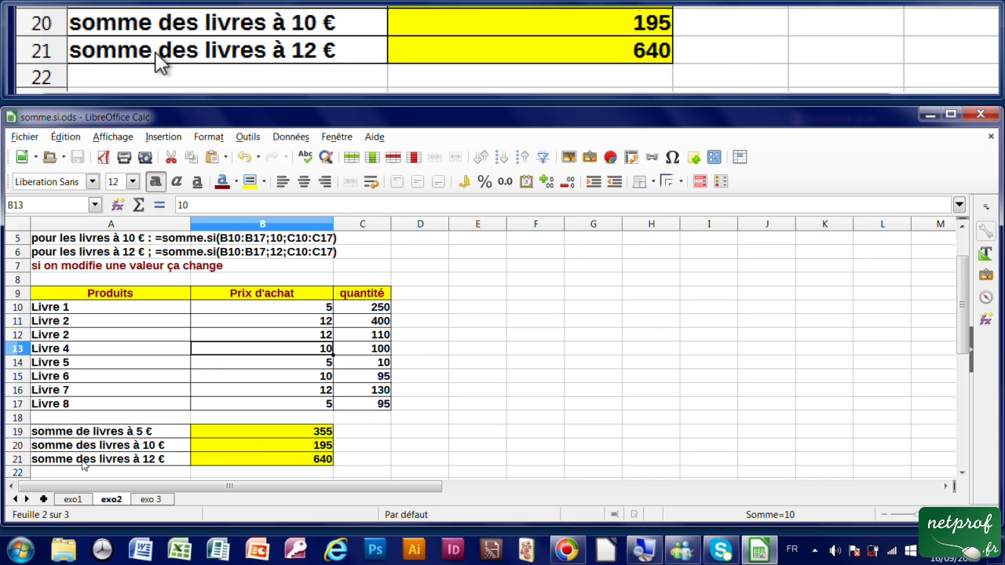
left_click(151, 500)
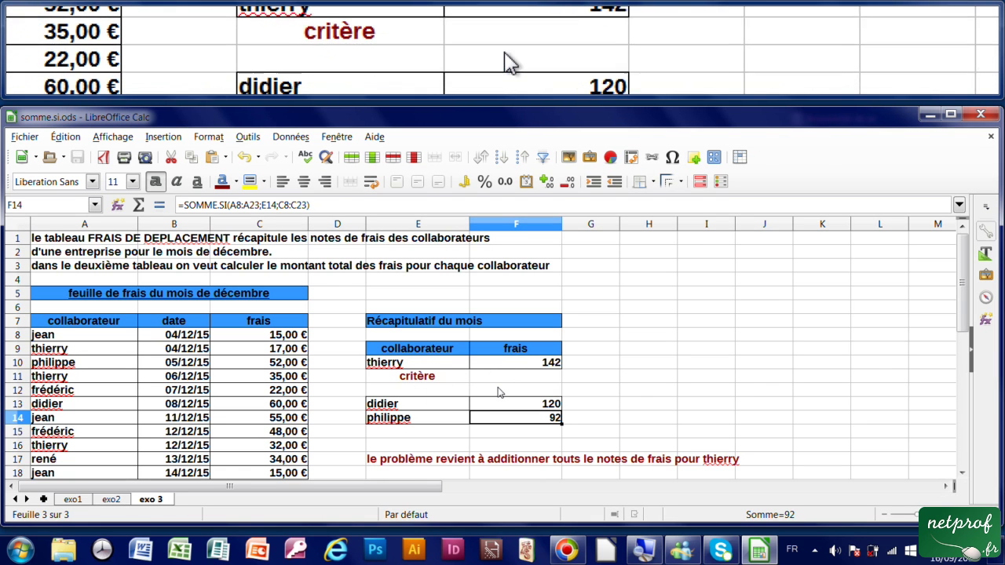
scroll(499, 392, "down", 1)
scroll(500, 393, "down", 1)
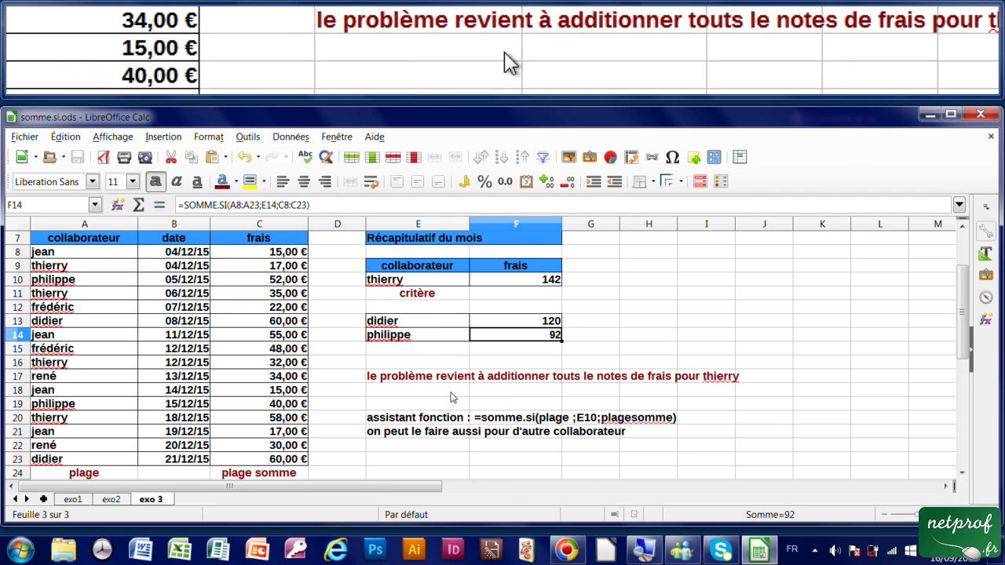